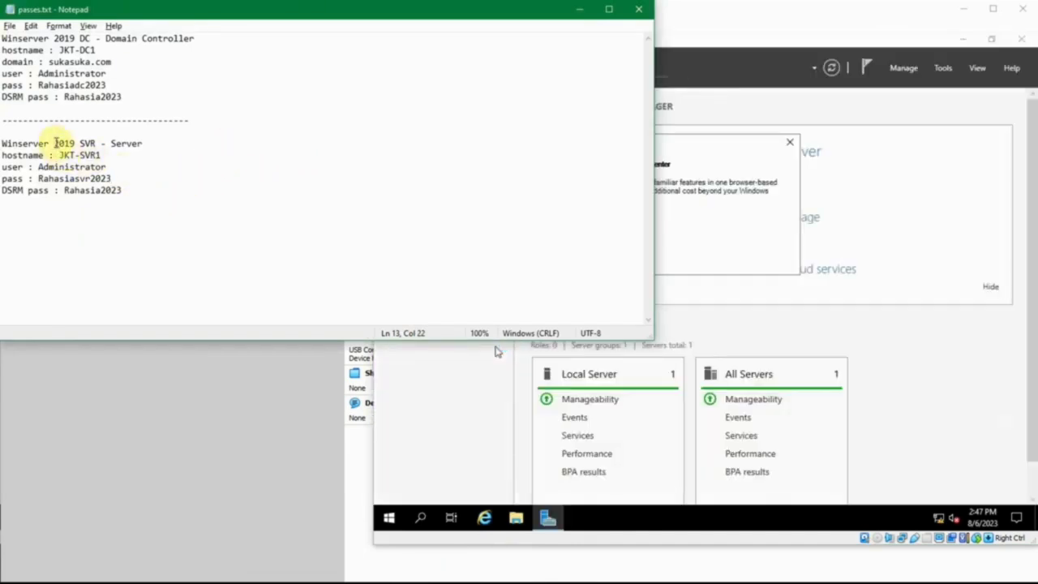
- Read the JKT-SVR1 hostname, Administrator user and password lines in passes.txt, then minimize Notepad
{"action": "left_click", "coordinate": [55, 143]}
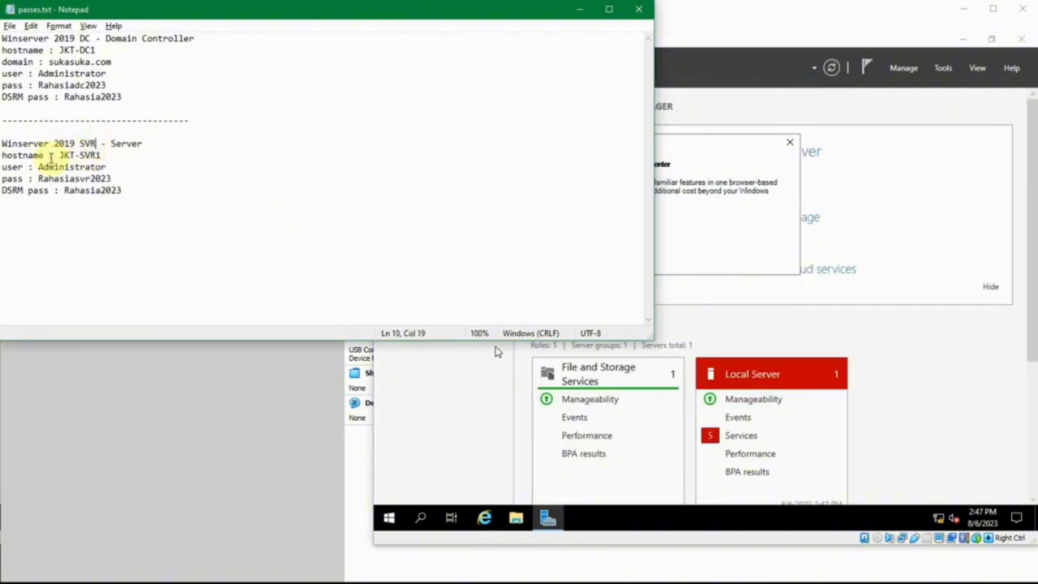
{"action": "left_click_drag", "start_coordinate": [58, 154], "coordinate": [99, 154]}
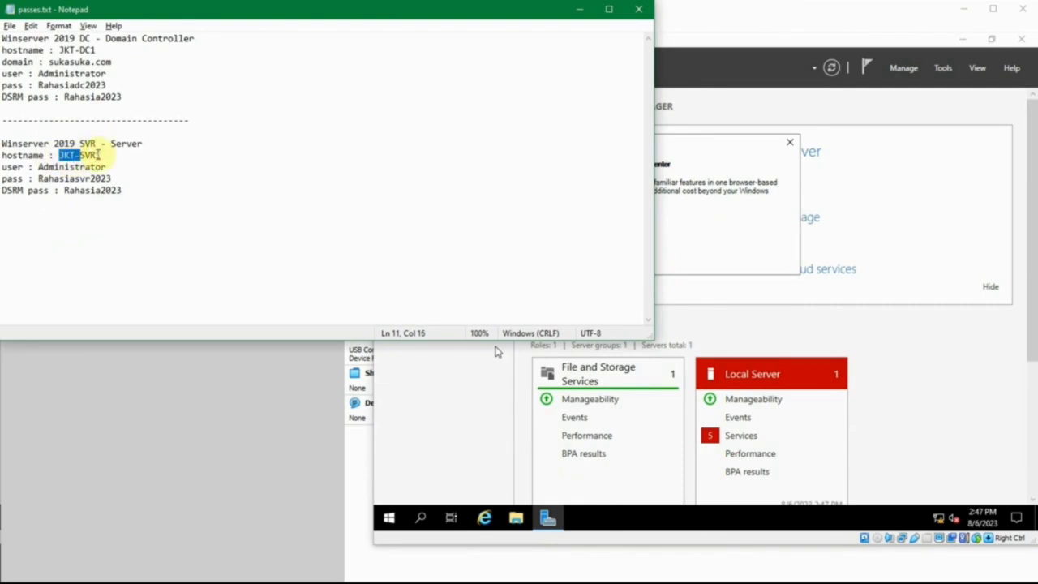
{"action": "left_click", "coordinate": [108, 153]}
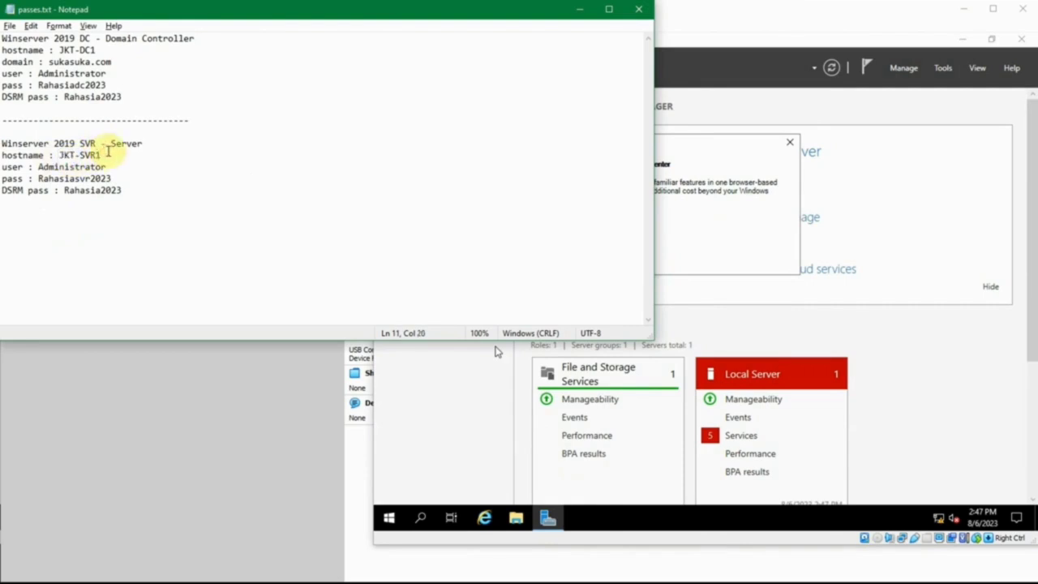
{"action": "left_click_drag", "start_coordinate": [105, 153], "coordinate": [75, 154]}
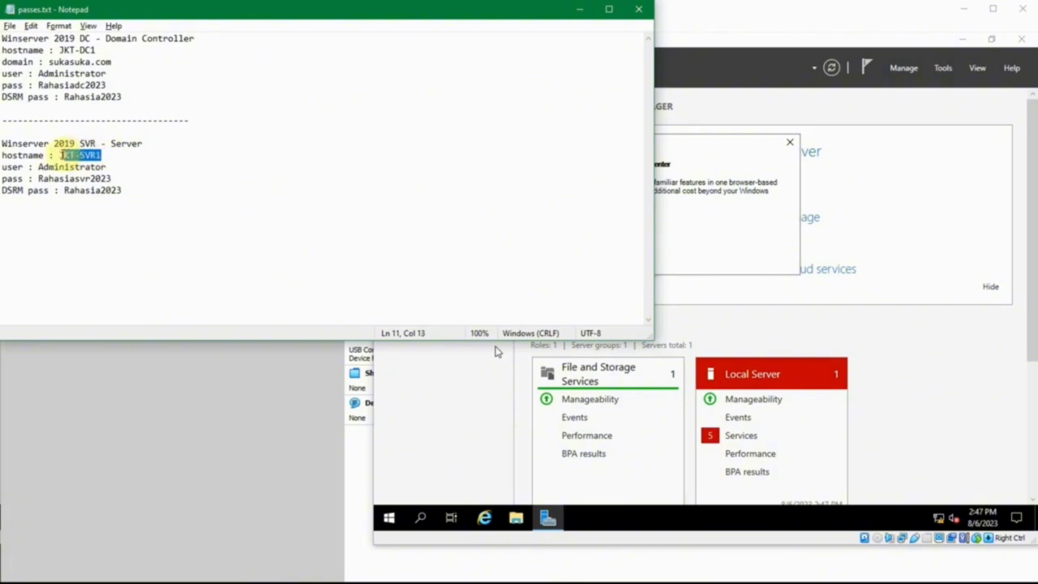
{"action": "left_click", "coordinate": [71, 168]}
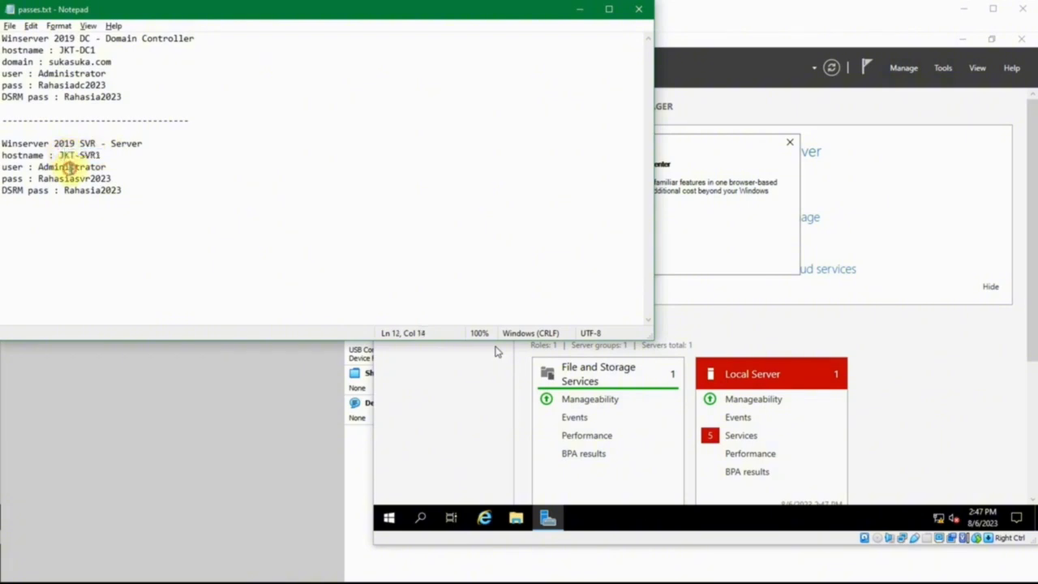
{"action": "double_click", "coordinate": [79, 155]}
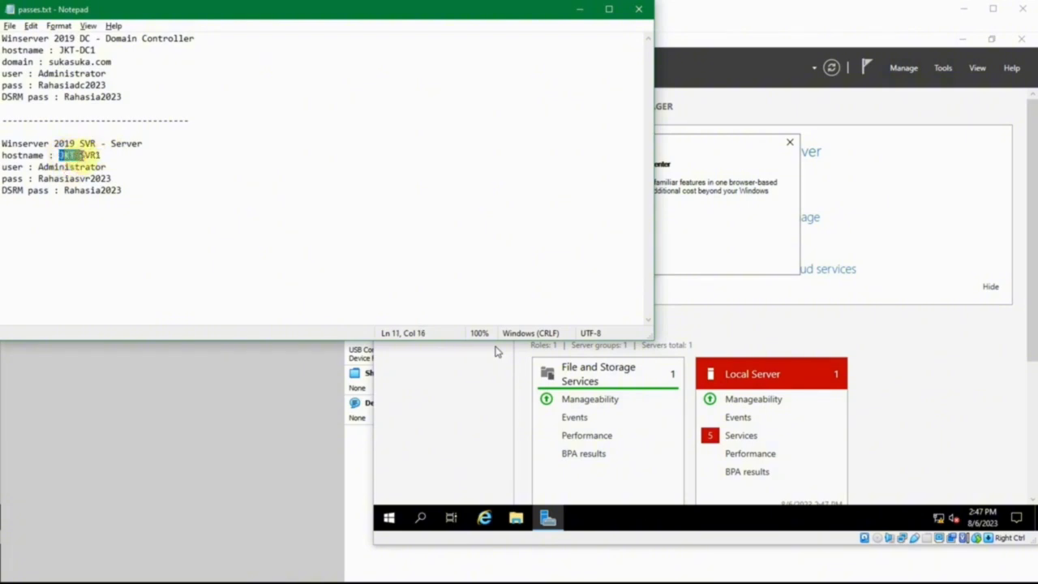
{"action": "left_click", "coordinate": [79, 155]}
{"action": "double_click", "coordinate": [84, 168]}
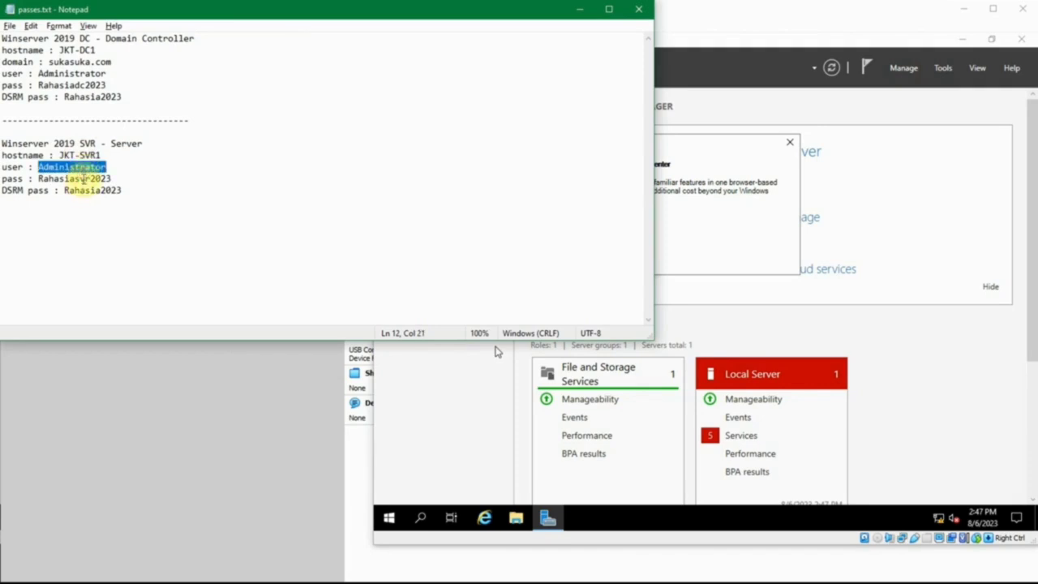
{"action": "left_click", "coordinate": [85, 177]}
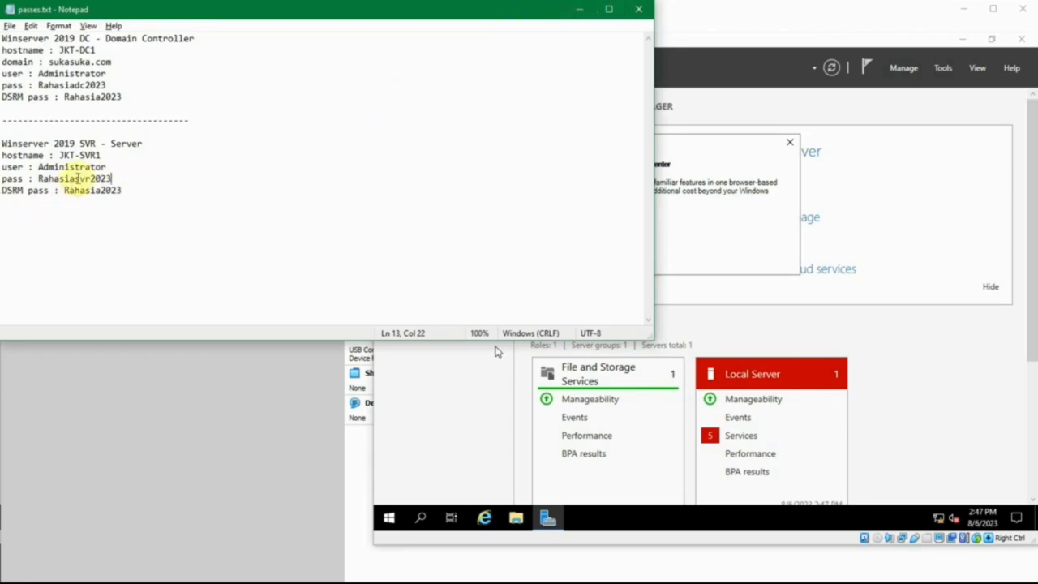
{"action": "double_click", "coordinate": [71, 84]}
{"action": "left_click", "coordinate": [580, 8]}
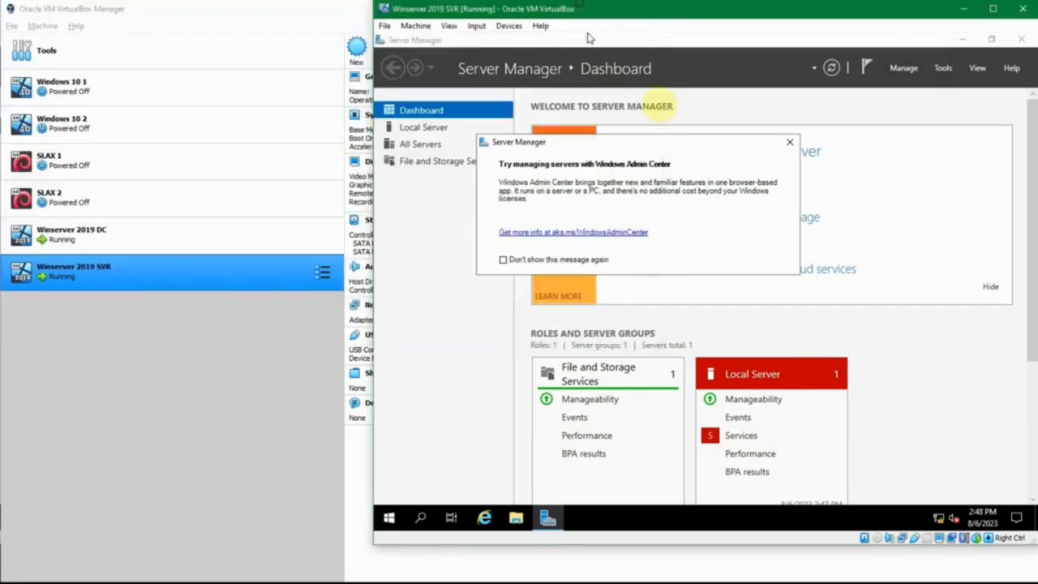
- Dismiss the Admin Center notice, view Local Server properties, and select Winserver 2019 SVR in VirtualBox
{"action": "left_click", "coordinate": [791, 142]}
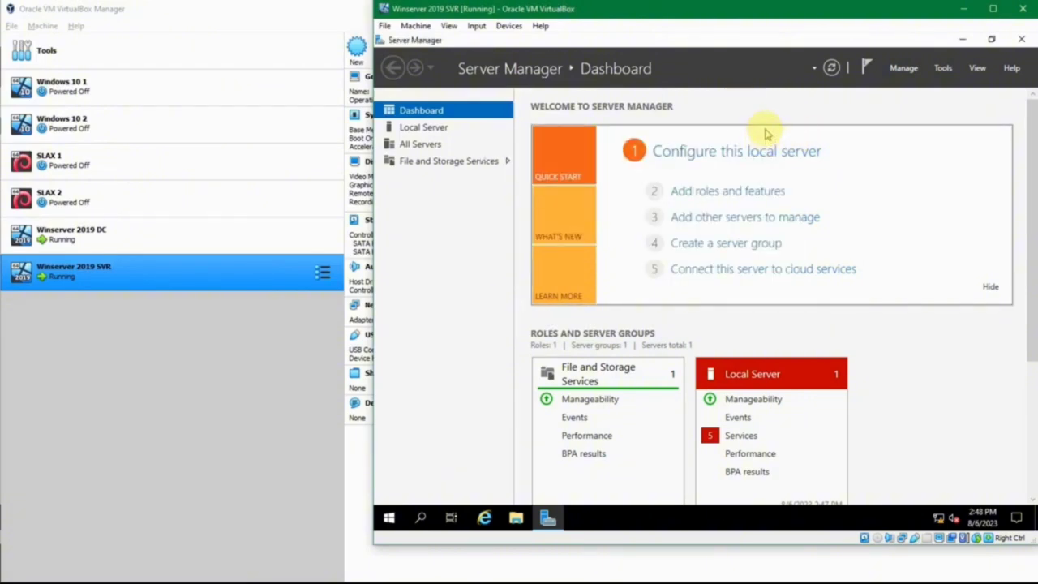
{"action": "left_click", "coordinate": [916, 388]}
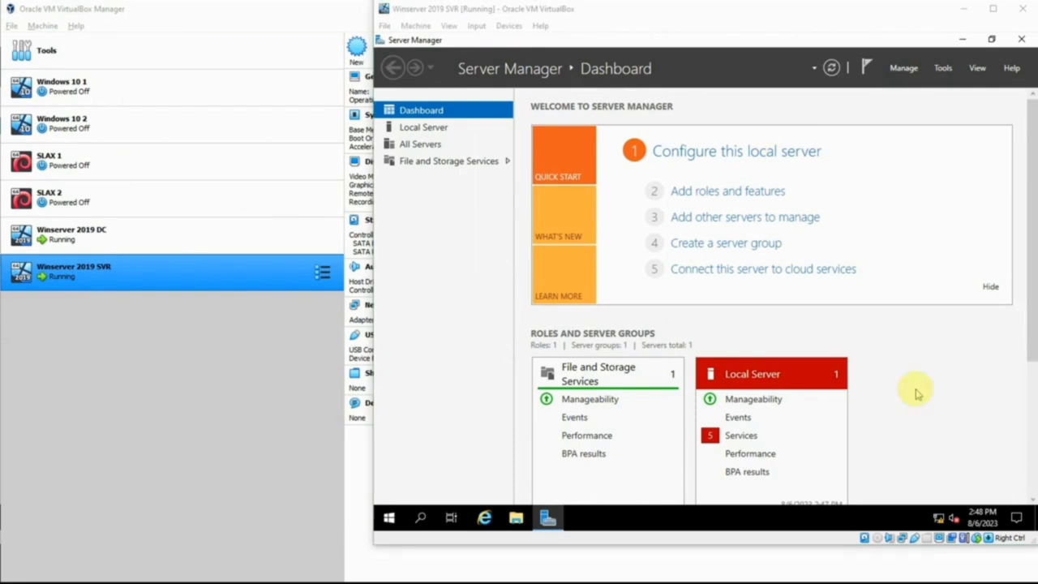
{"action": "left_click", "coordinate": [434, 127]}
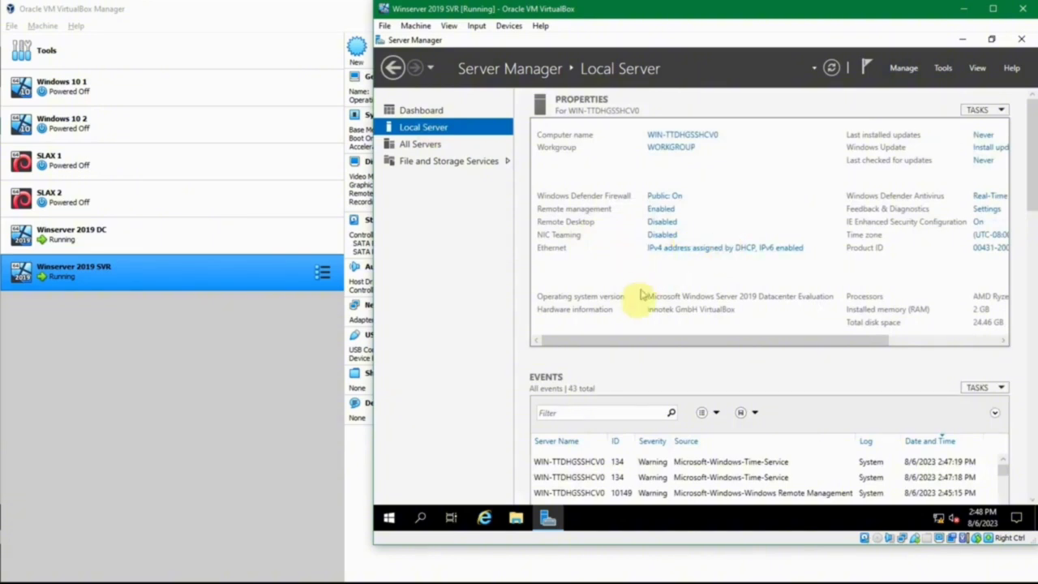
{"action": "left_click", "coordinate": [251, 275]}
{"action": "left_click", "coordinate": [389, 63]}
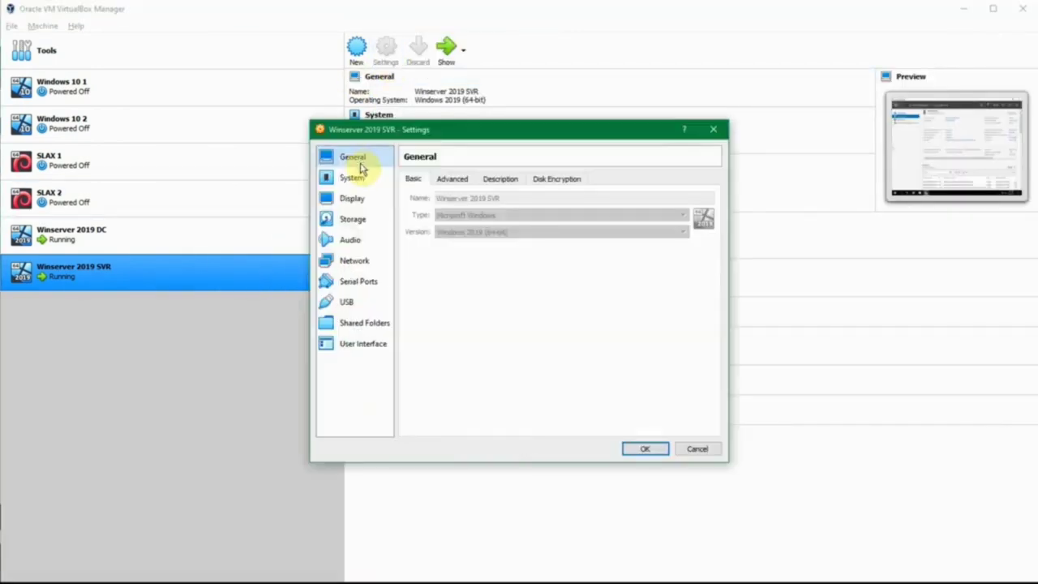
{"action": "left_click", "coordinate": [361, 262]}
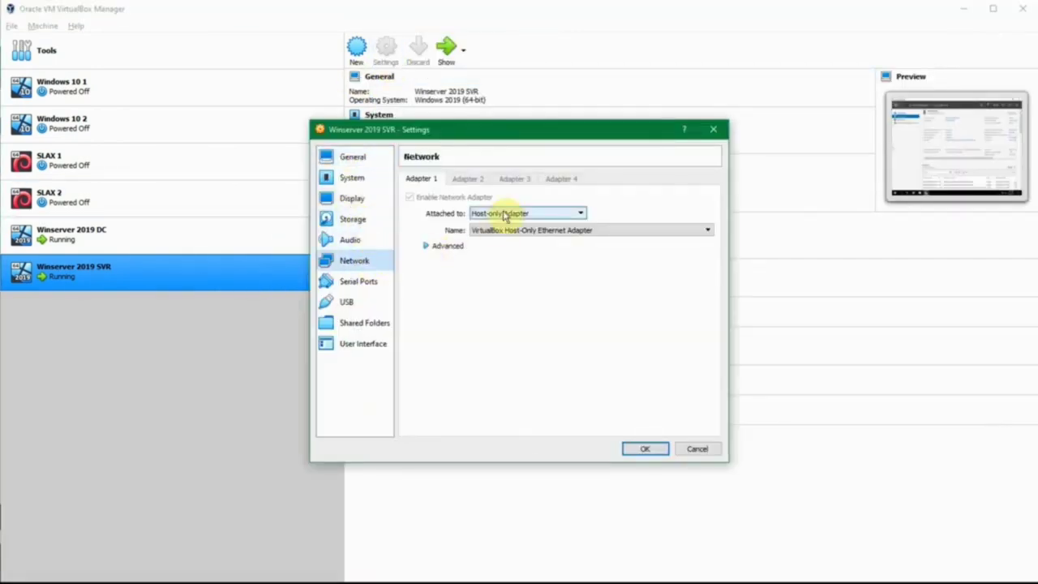
{"action": "left_click", "coordinate": [505, 213]}
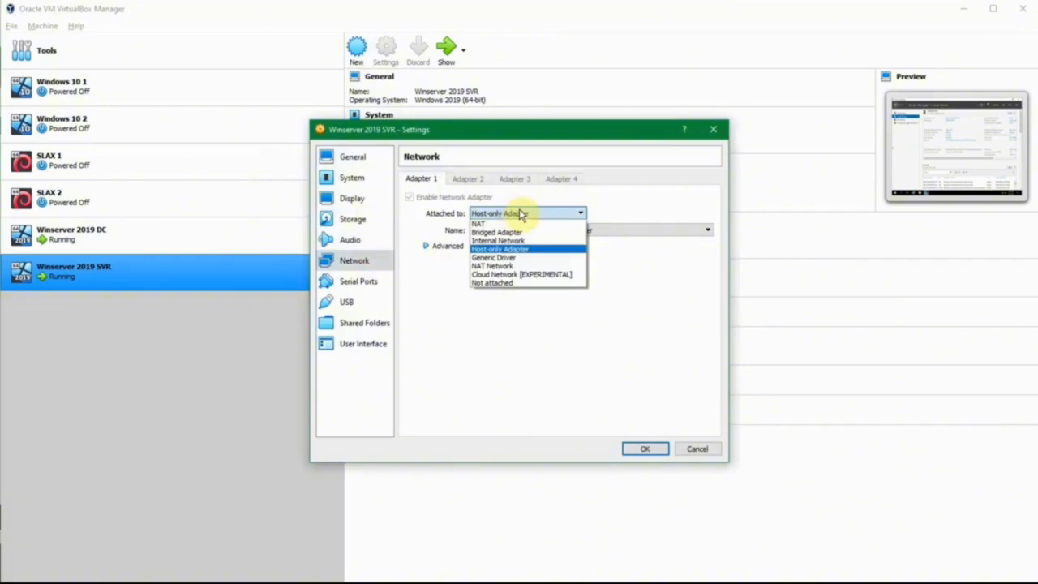
{"action": "left_click", "coordinate": [521, 213]}
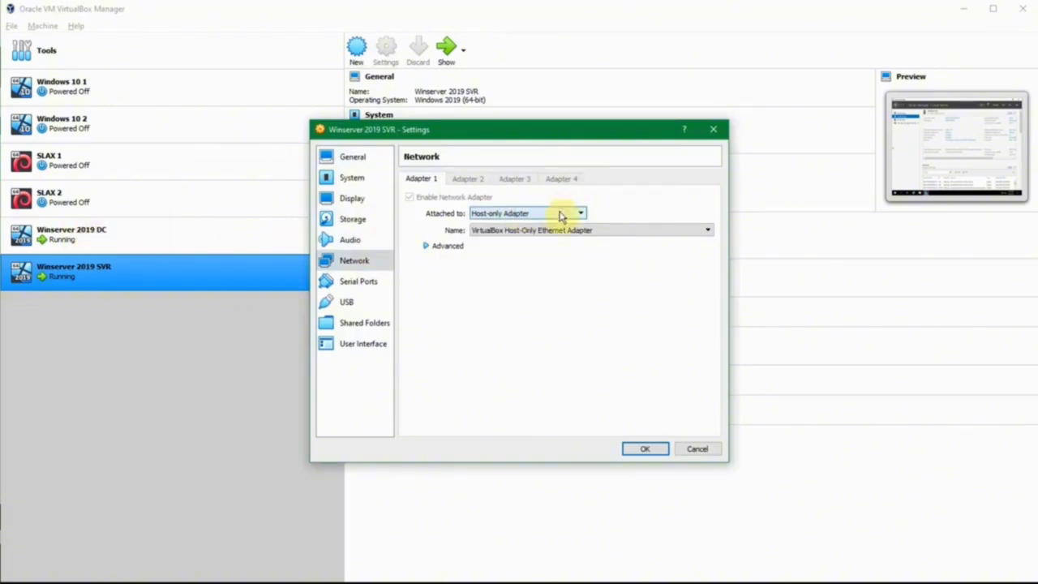
{"action": "left_click", "coordinate": [696, 450]}
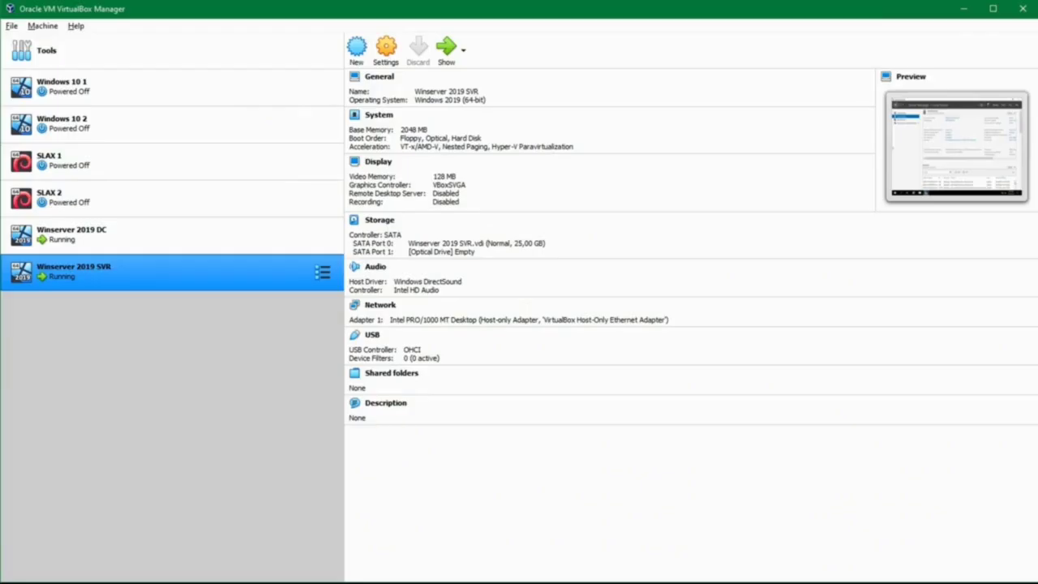
- Bring the Winserver 2019 SVR VM window with Server Manager back to the front
{"action": "left_click", "coordinate": [490, 558]}
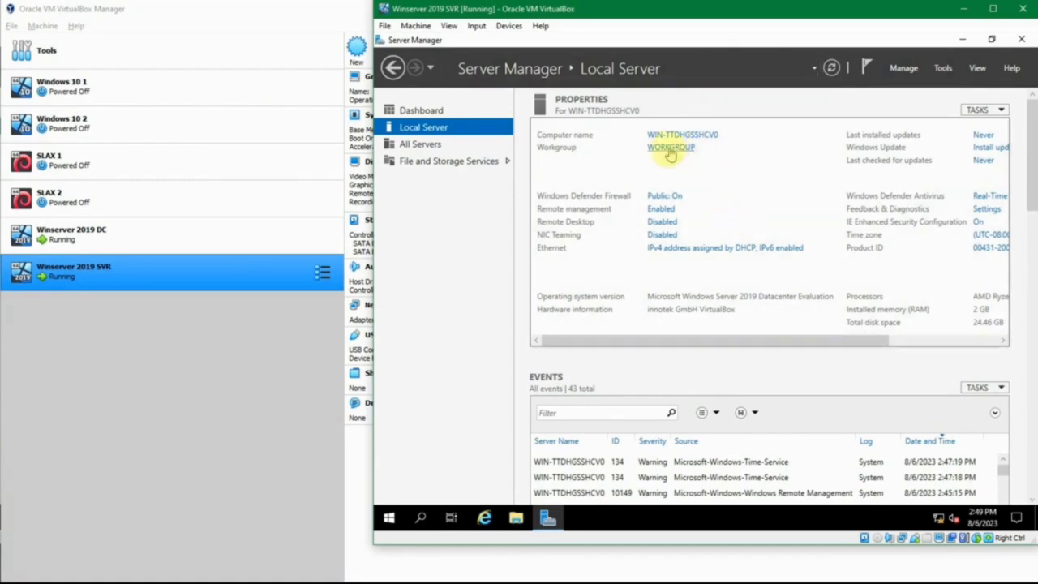
- Disable IPv6 on Ethernet and set static IPv4 192.168.56.12 with mask 255.255.255.0
{"action": "left_click", "coordinate": [683, 250]}
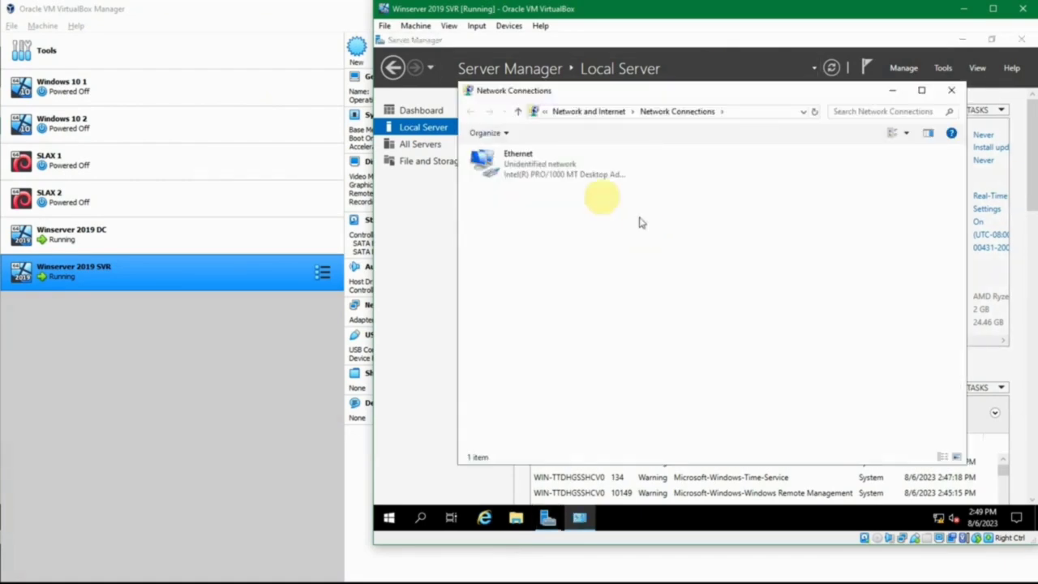
{"action": "right_click", "coordinate": [542, 173]}
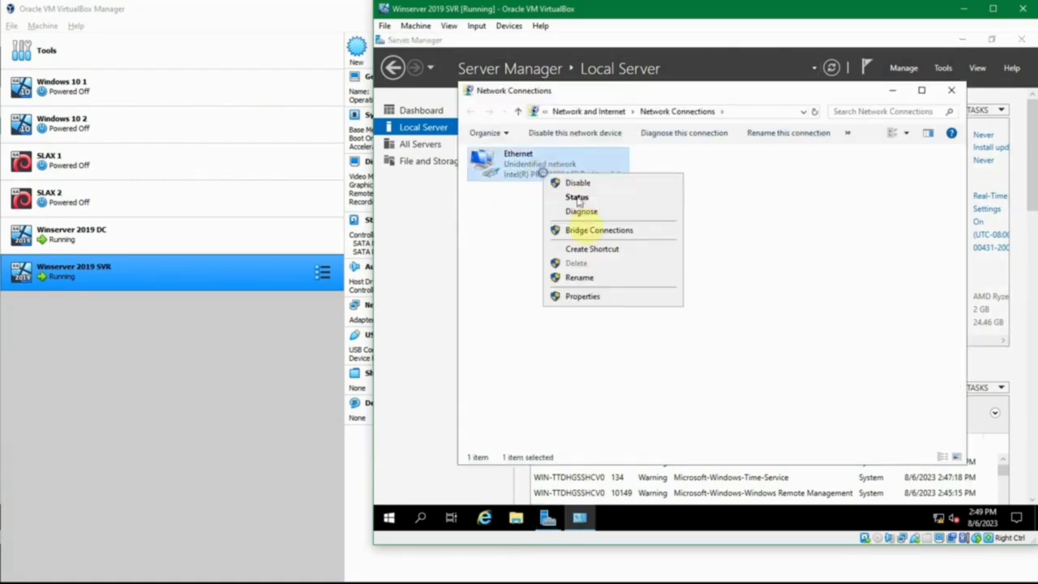
{"action": "left_click", "coordinate": [614, 295]}
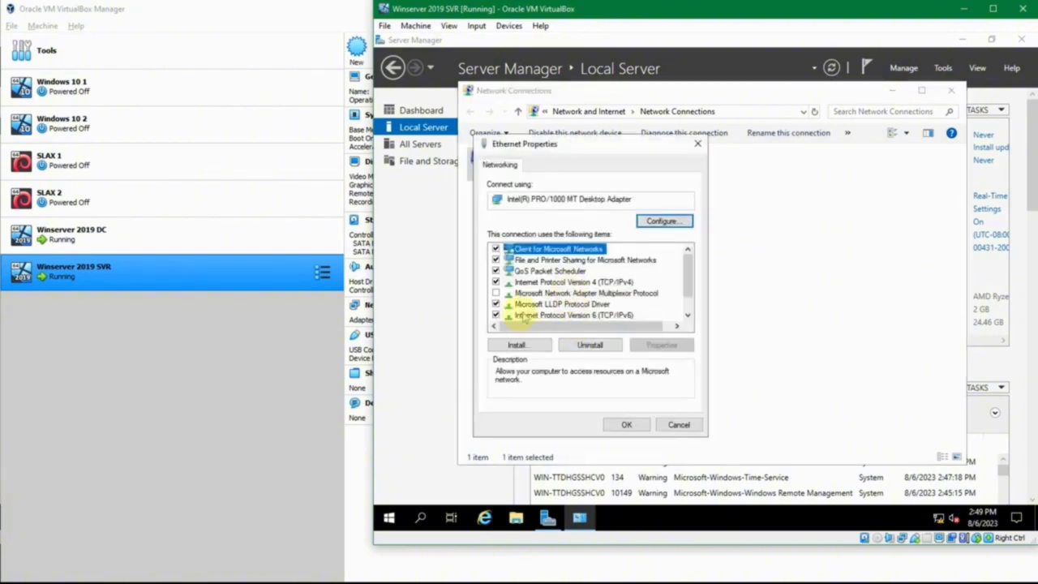
{"action": "left_click", "coordinate": [495, 315]}
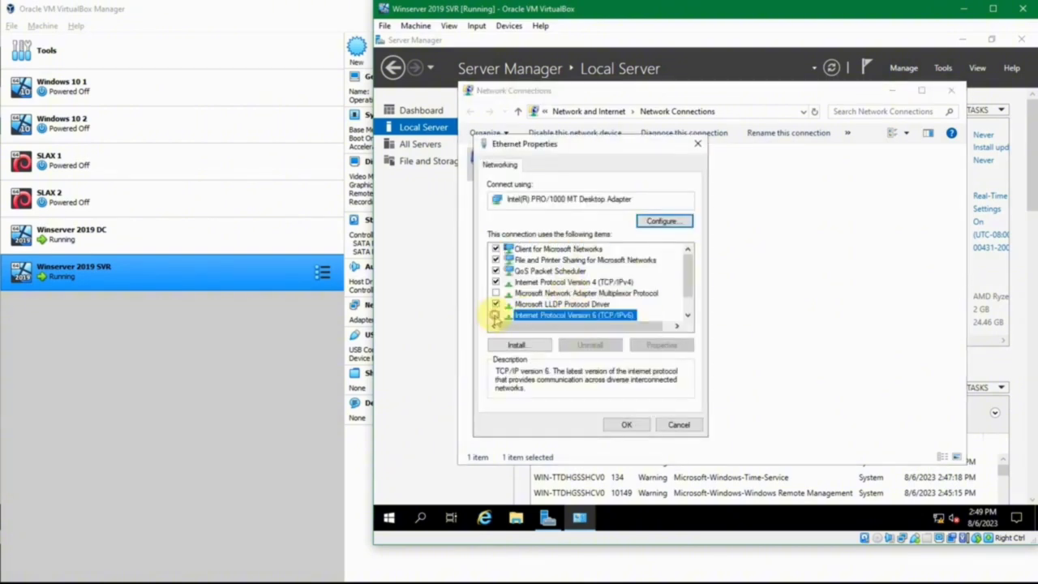
{"action": "double_click", "coordinate": [576, 281]}
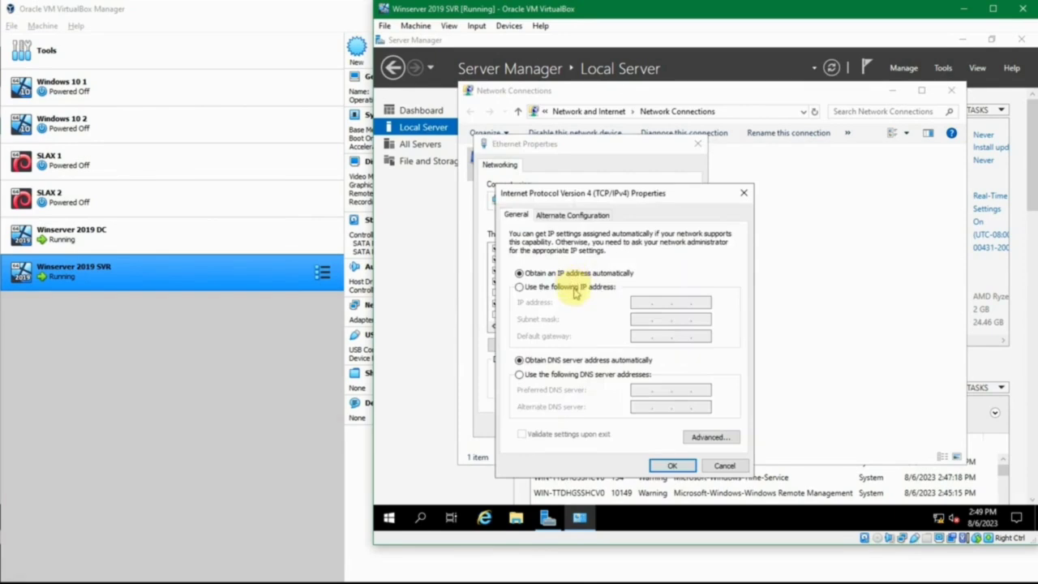
{"action": "left_click", "coordinate": [572, 287]}
{"action": "left_click", "coordinate": [634, 301]}
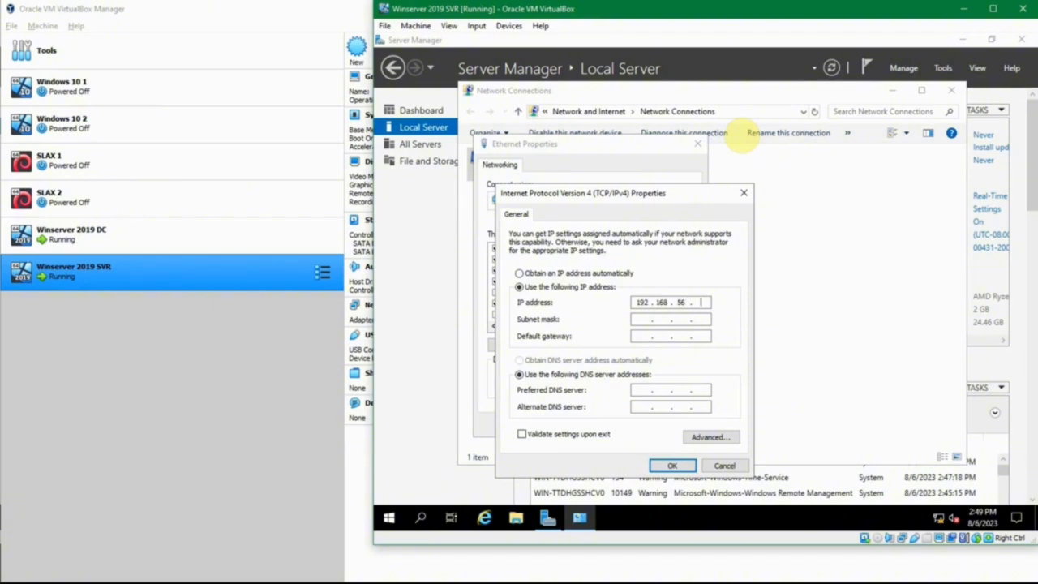
{"action": "type", "text": "192.168.56.12"}
{"action": "key", "text": "Tab"}
- Check the DC's IP, set preferred DNS to 192.168.56.11, and save the adapter settings
{"action": "left_click", "coordinate": [635, 391]}
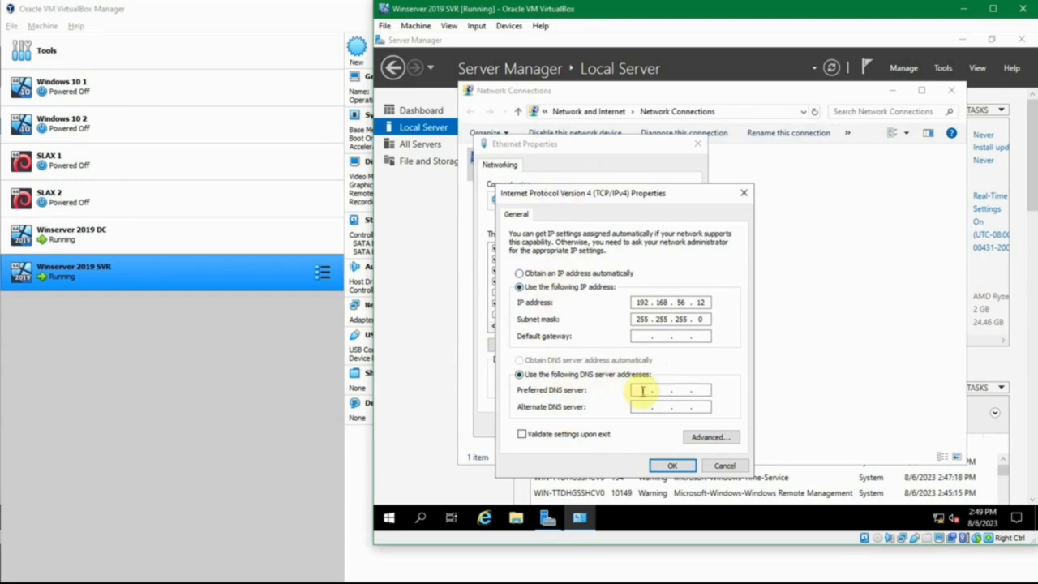
{"action": "left_click", "coordinate": [642, 391]}
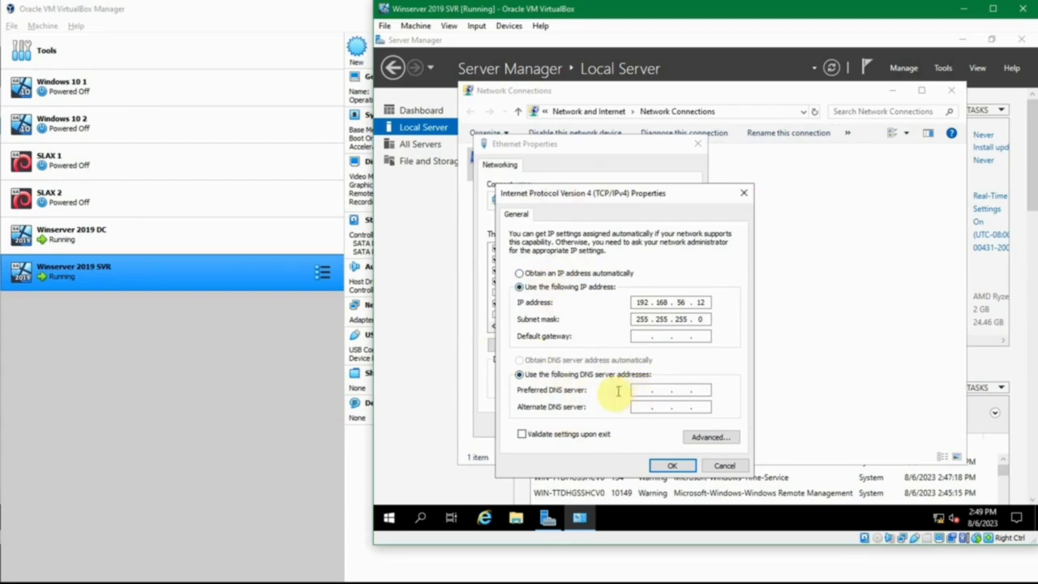
{"action": "left_click", "coordinate": [468, 580]}
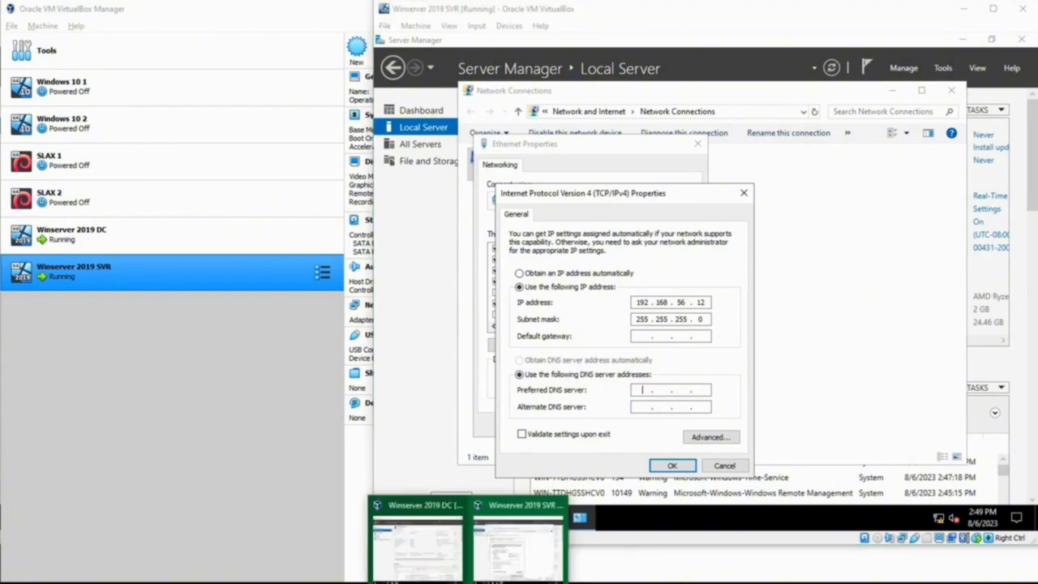
{"action": "left_click", "coordinate": [423, 564]}
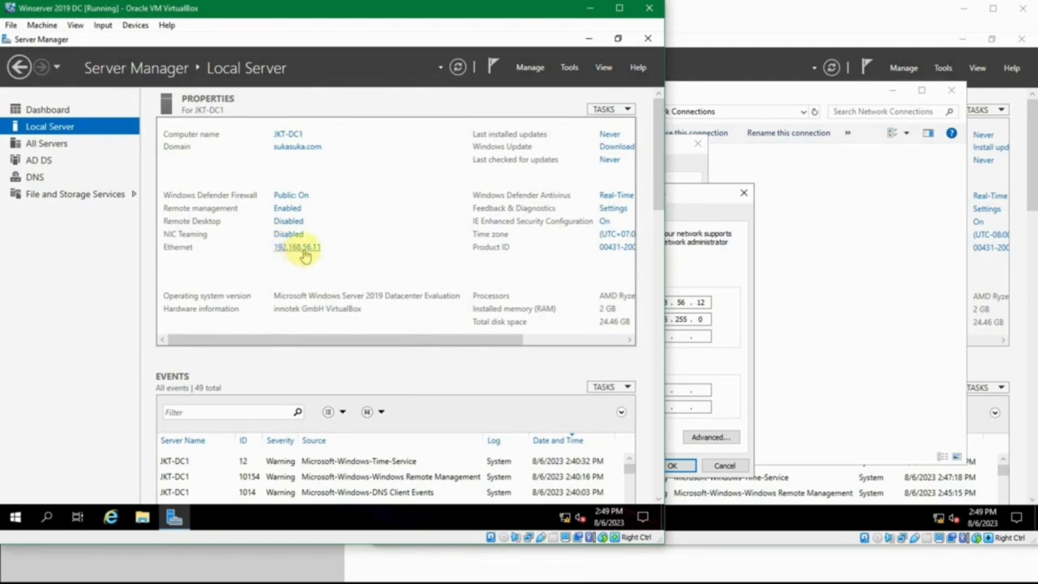
{"action": "left_click", "coordinate": [667, 390]}
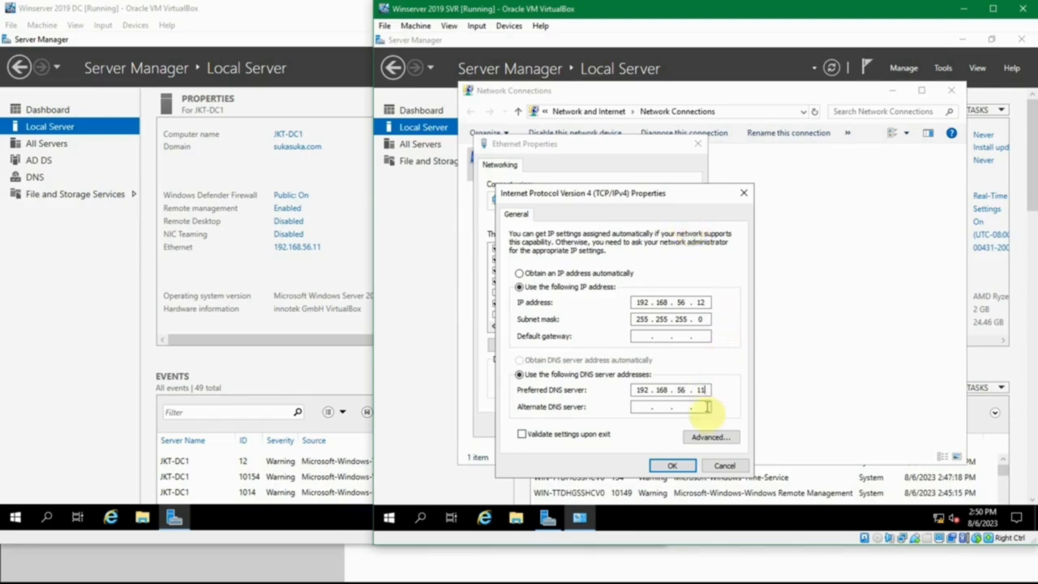
{"action": "left_click", "coordinate": [672, 466]}
{"action": "left_click", "coordinate": [641, 425]}
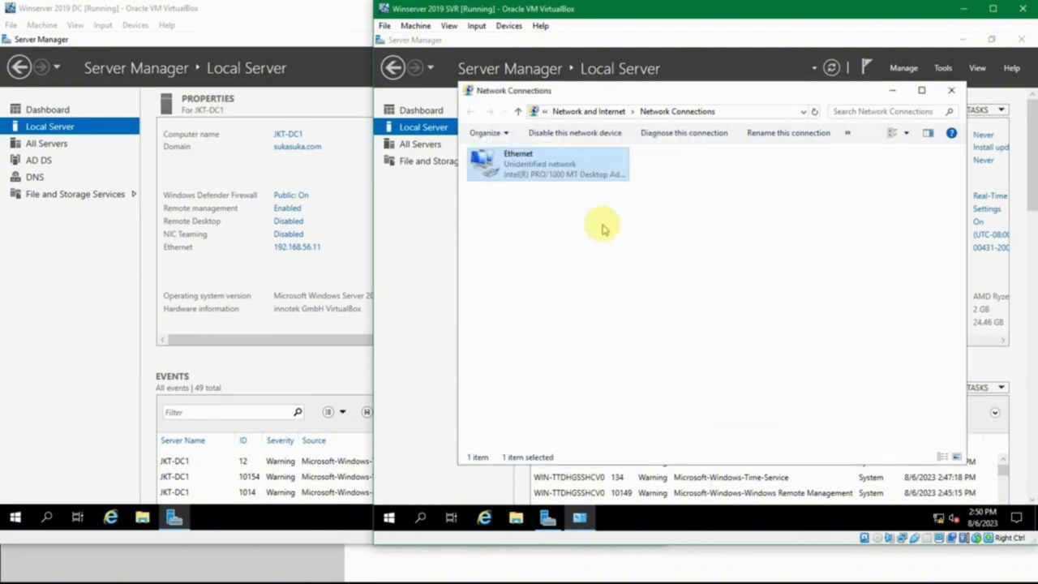
{"action": "key", "text": "alt+F4"}
- Change the computer name to JKT-SVR1, restart now, then reopen Local Server to confirm it
{"action": "left_click", "coordinate": [699, 134]}
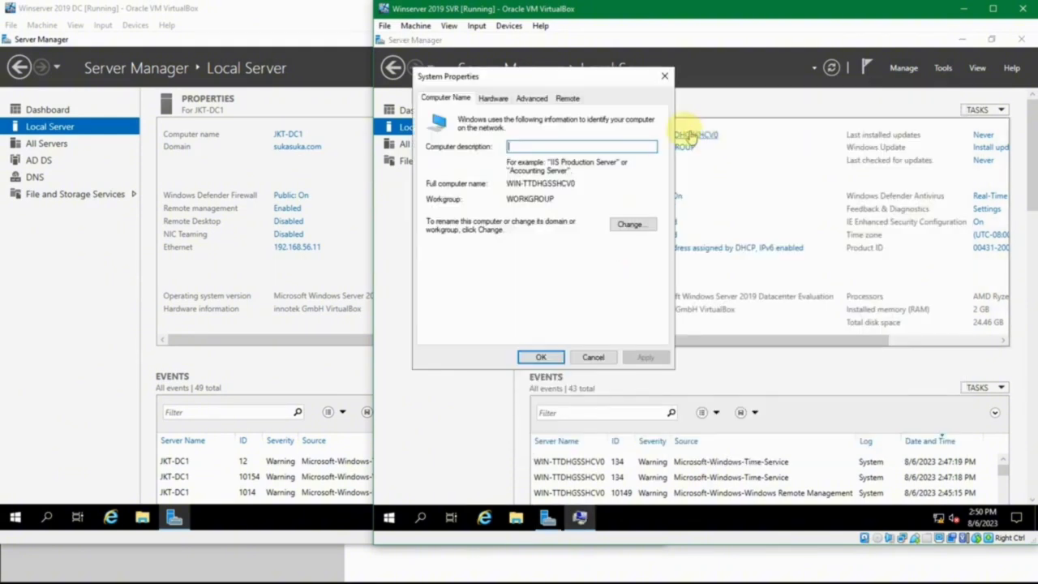
{"action": "left_click", "coordinate": [626, 223]}
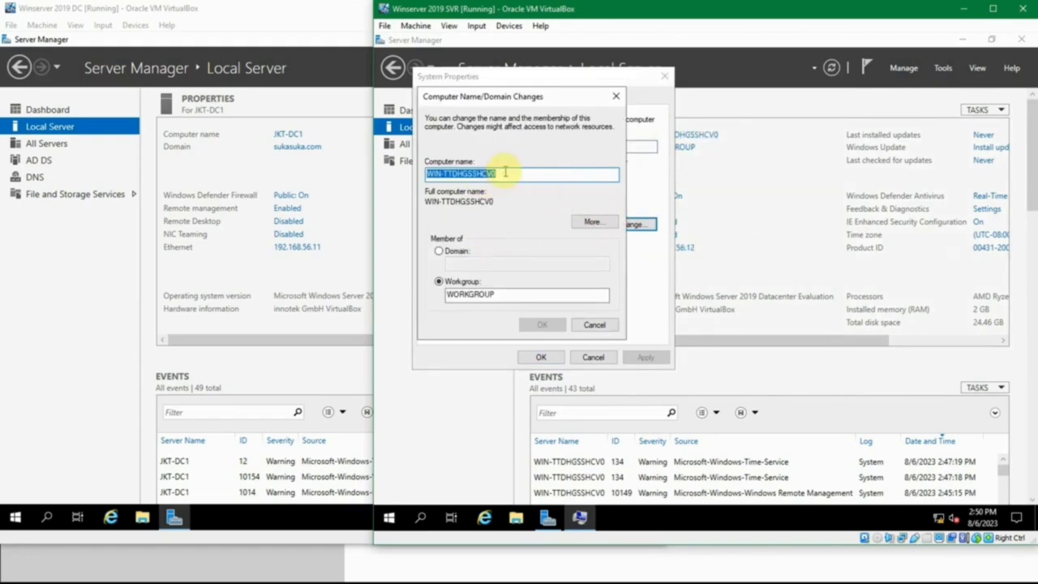
{"action": "type", "text": "JKT-SVR1"}
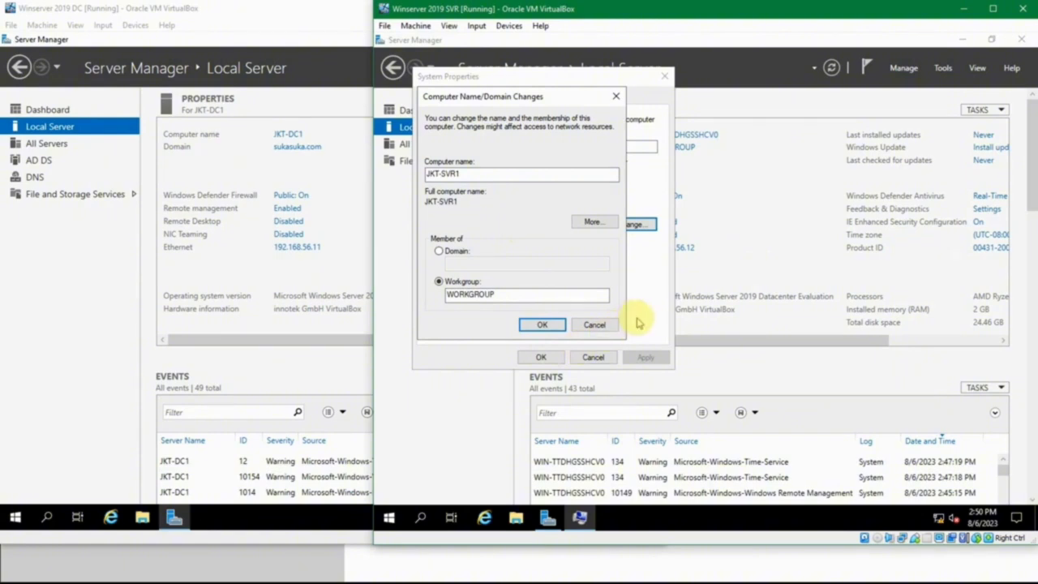
{"action": "left_click", "coordinate": [542, 325]}
{"action": "left_click", "coordinate": [784, 292]}
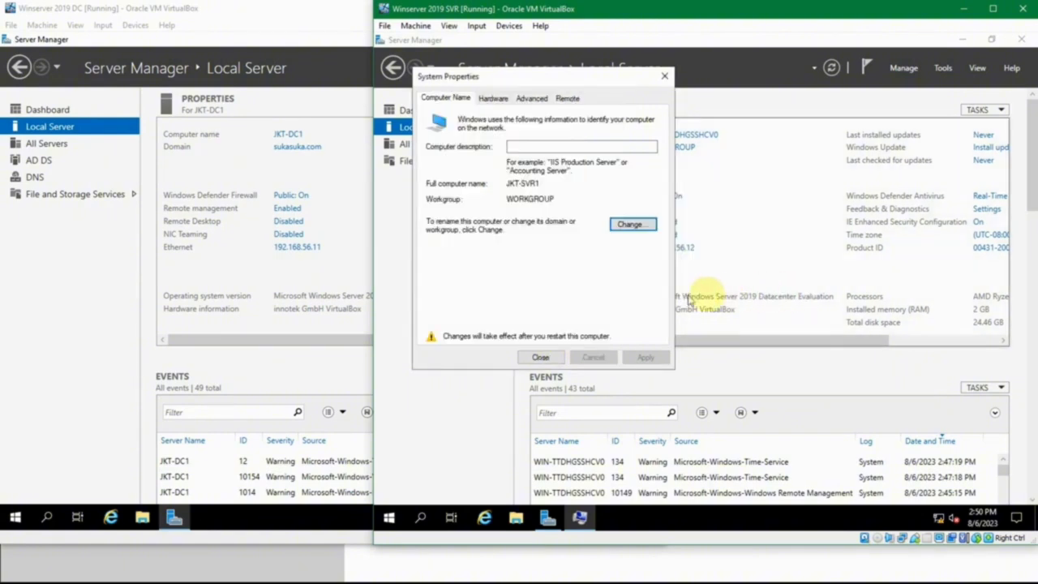
{"action": "left_click", "coordinate": [541, 357]}
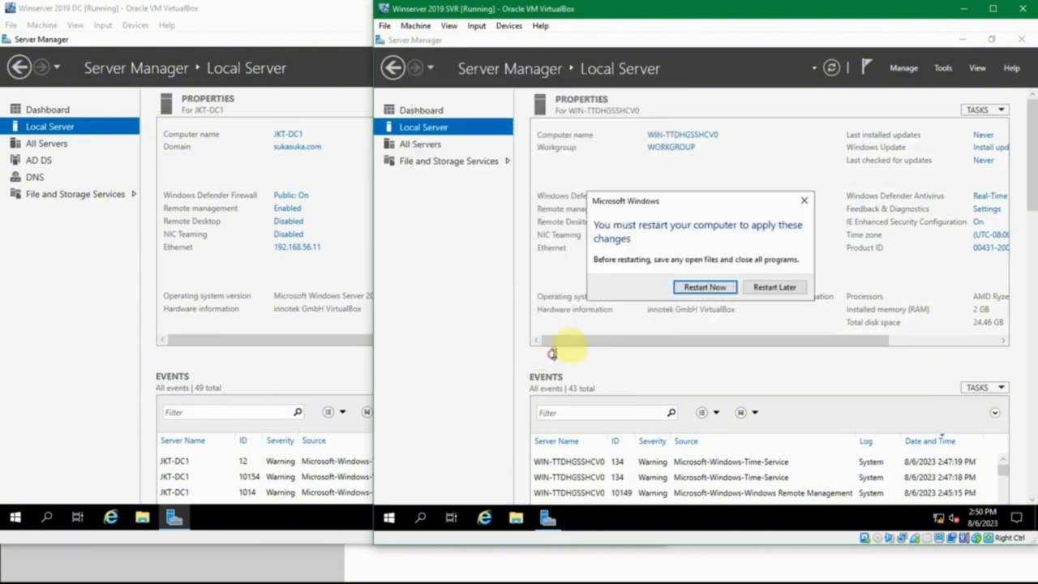
{"action": "left_click", "coordinate": [705, 287]}
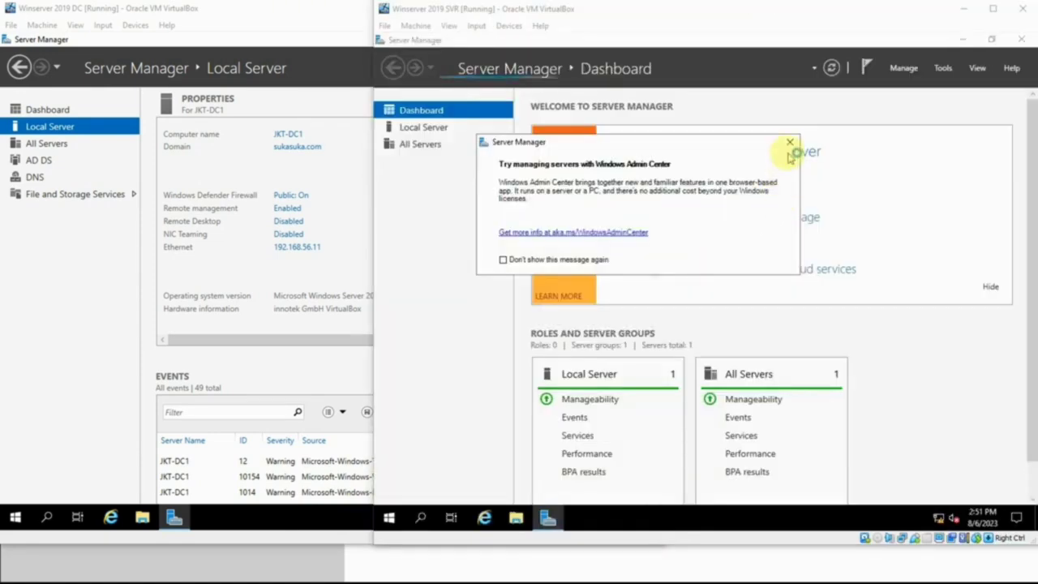
{"action": "left_click", "coordinate": [788, 144]}
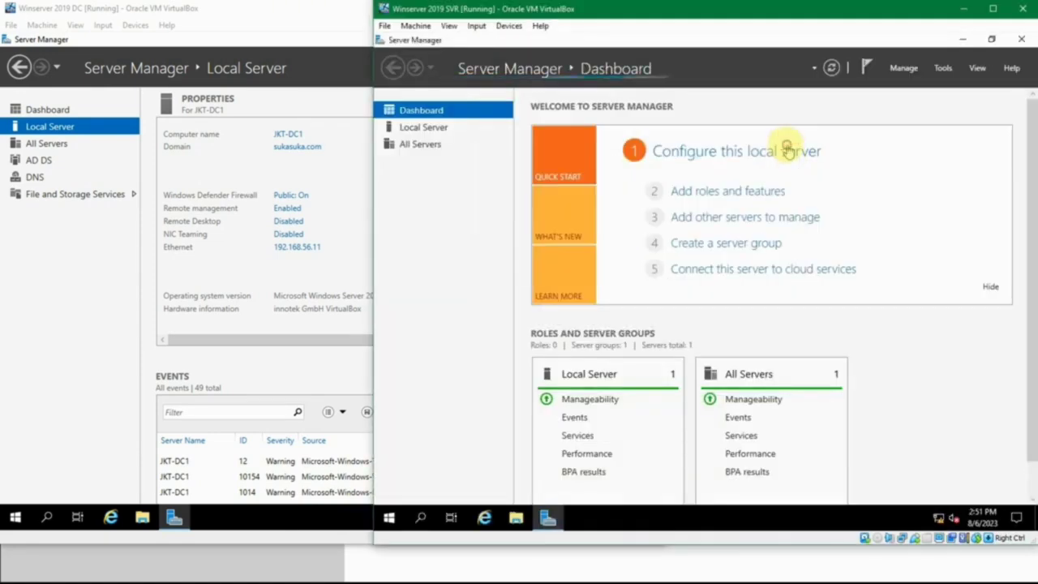
{"action": "left_click", "coordinate": [422, 127]}
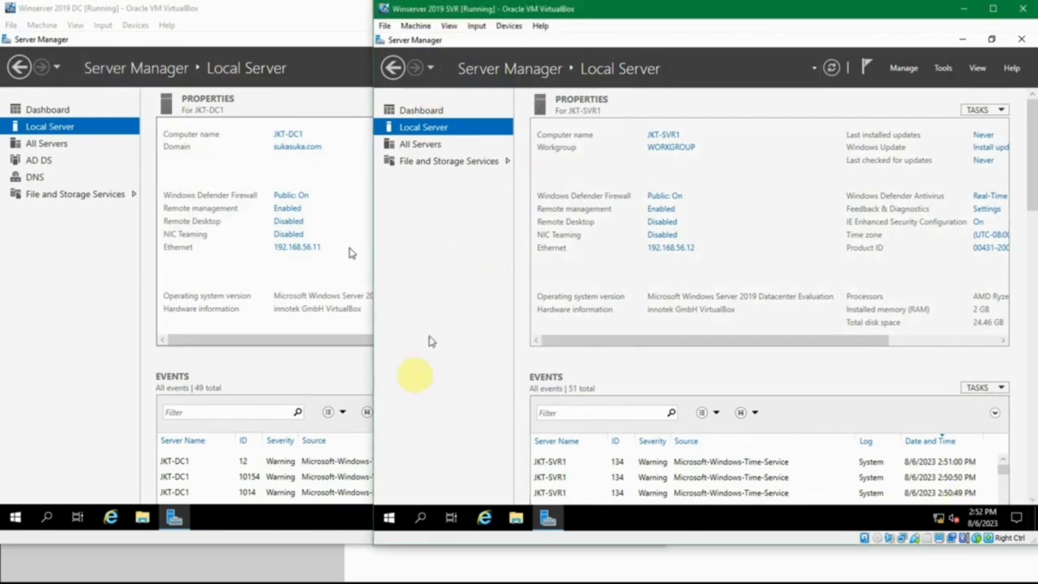
- Set the server's membership to the domain sukasuka.com in the computer name settings
{"action": "left_click", "coordinate": [673, 138]}
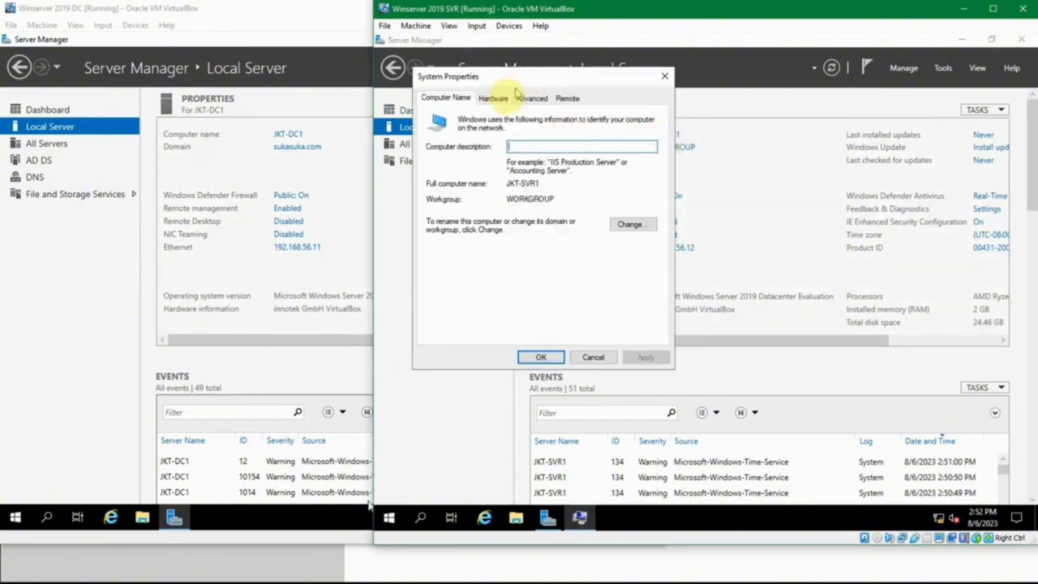
{"action": "left_click", "coordinate": [633, 225]}
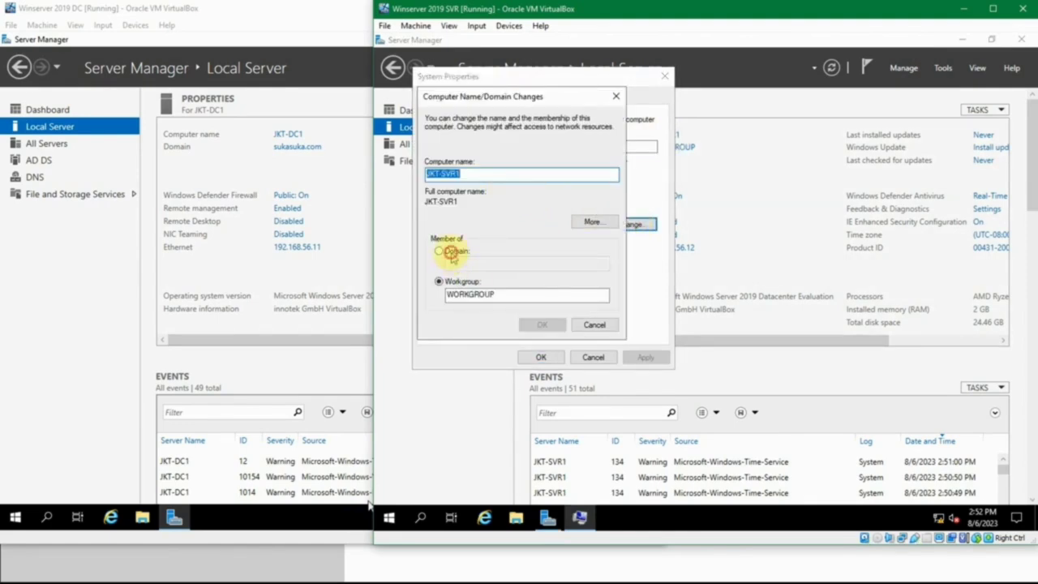
{"action": "left_click", "coordinate": [452, 253]}
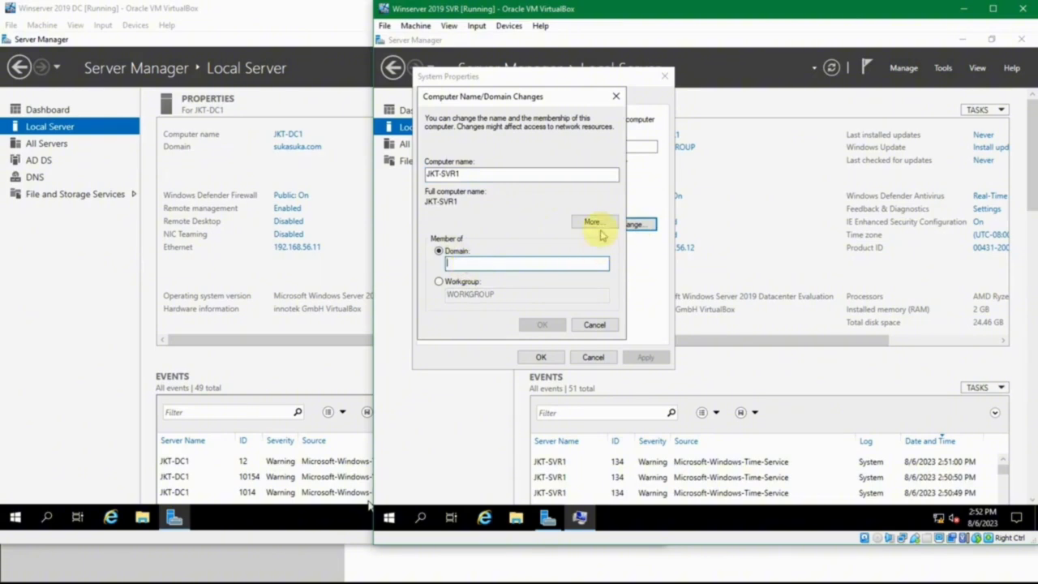
{"action": "type", "text": "sukasuka.com"}
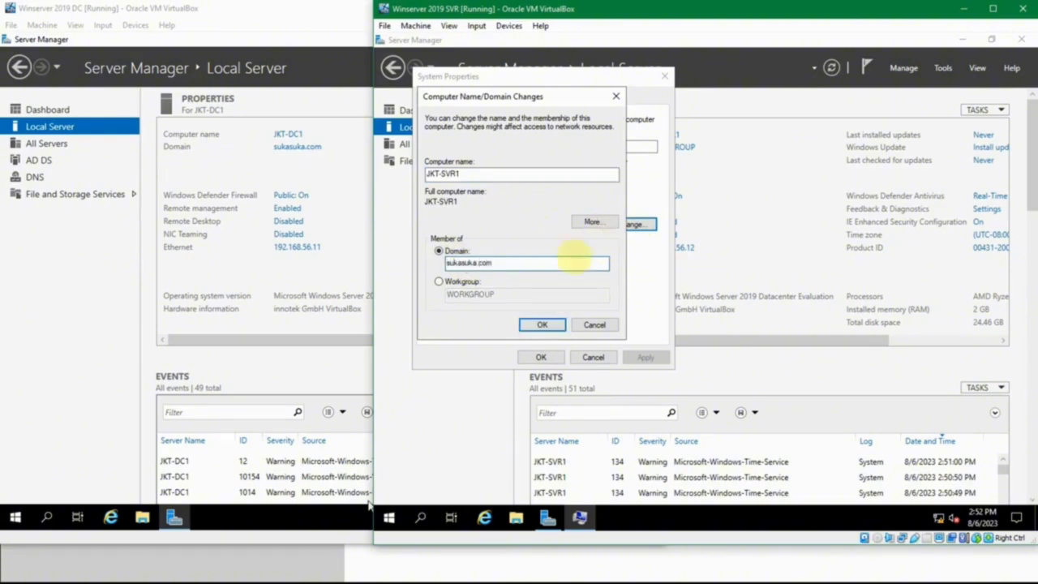
{"action": "left_click", "coordinate": [541, 325]}
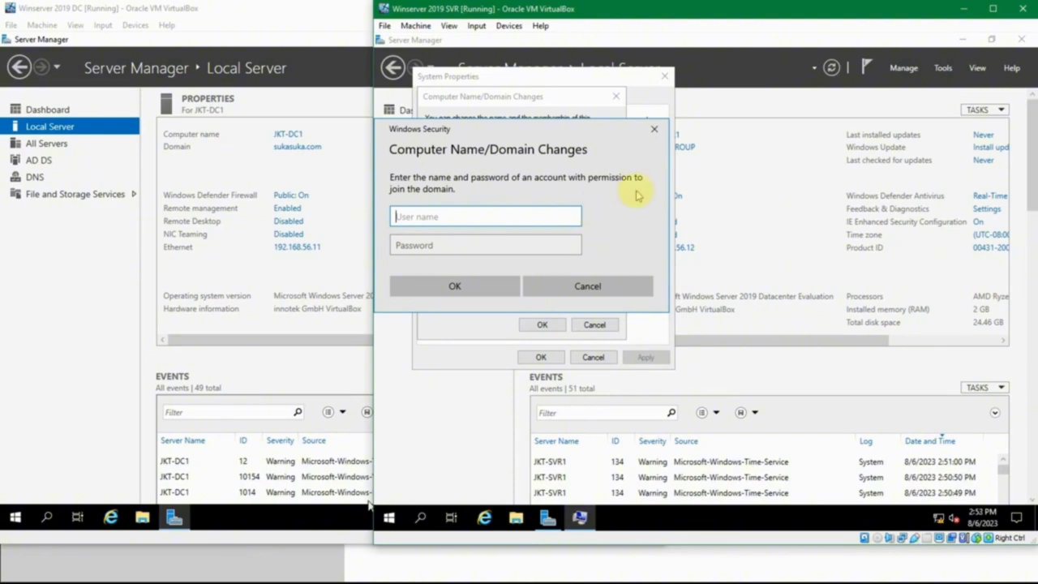
- Enter the sukasuka domain administrator credentials, checking the password in passes.txt
{"action": "type", "text": "sukasua"}
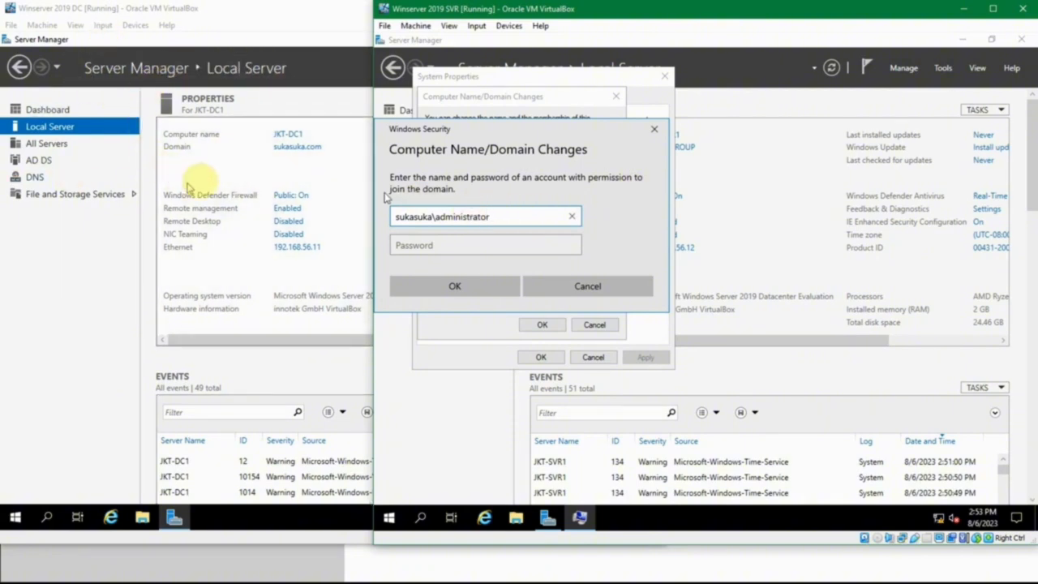
{"action": "left_click", "coordinate": [415, 241]}
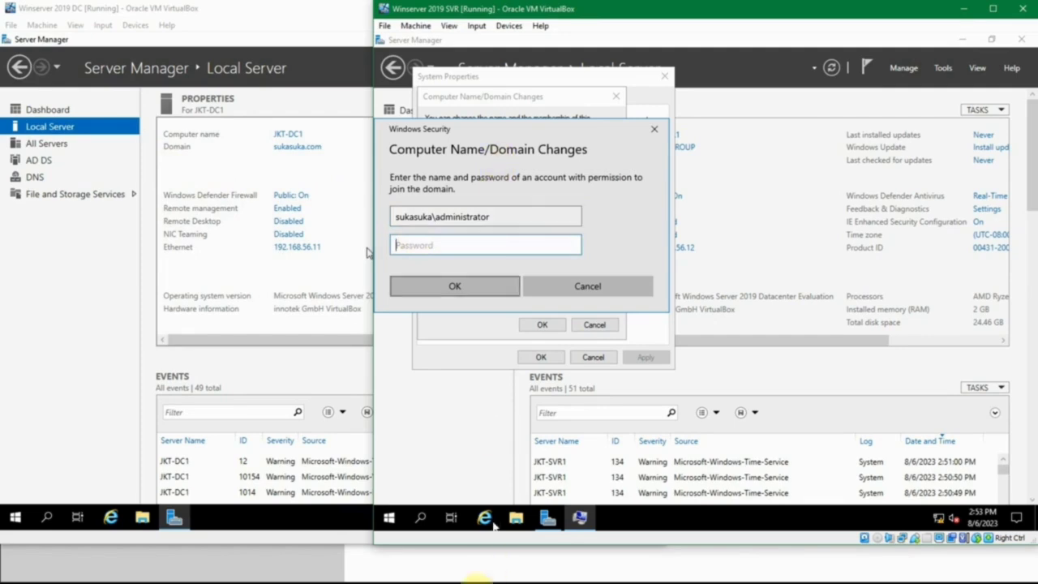
{"action": "mouse_move", "coordinate": [394, 572]}
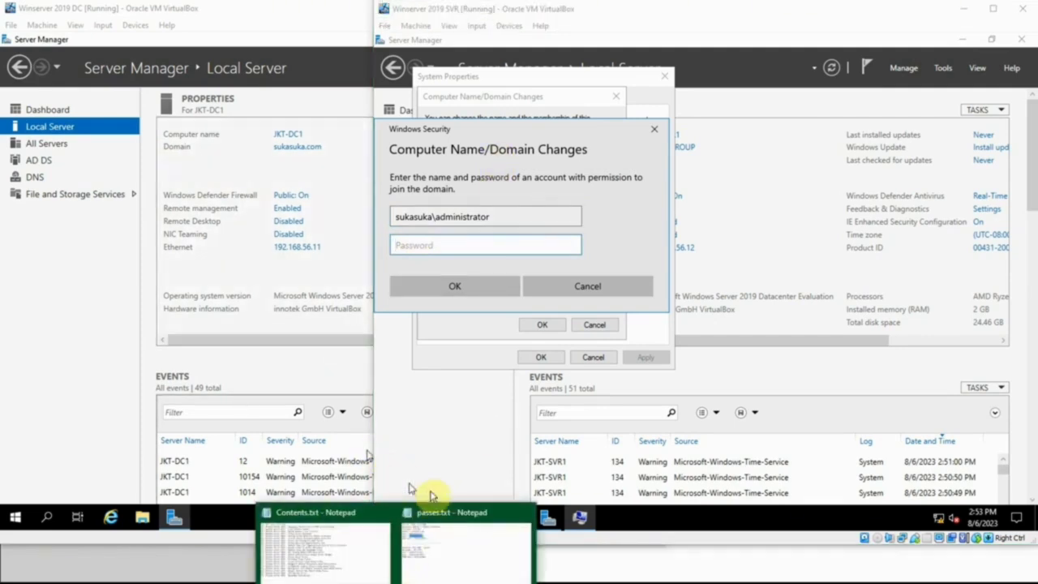
{"action": "left_click", "coordinate": [441, 536]}
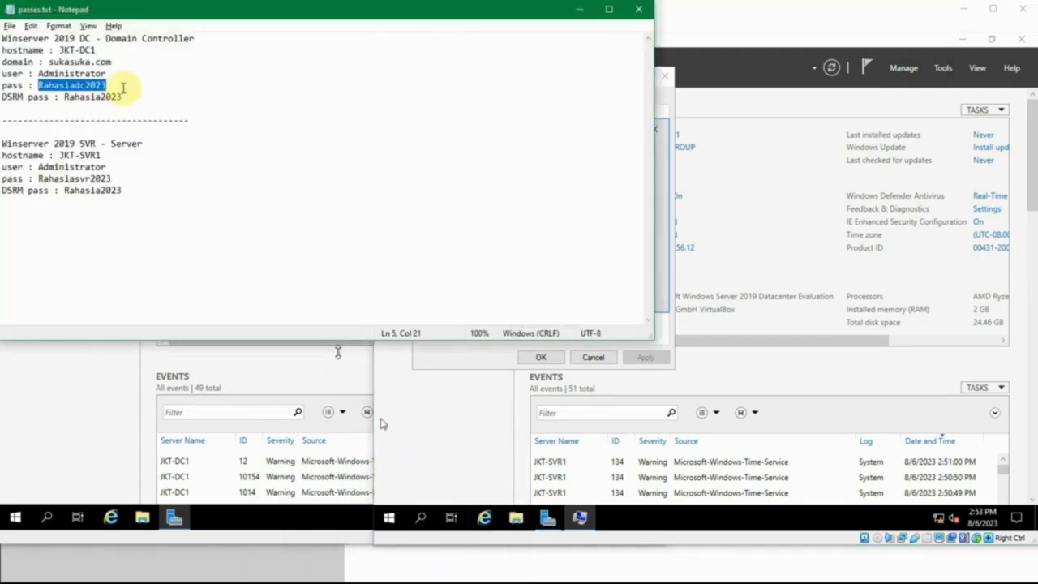
{"action": "left_click", "coordinate": [578, 18]}
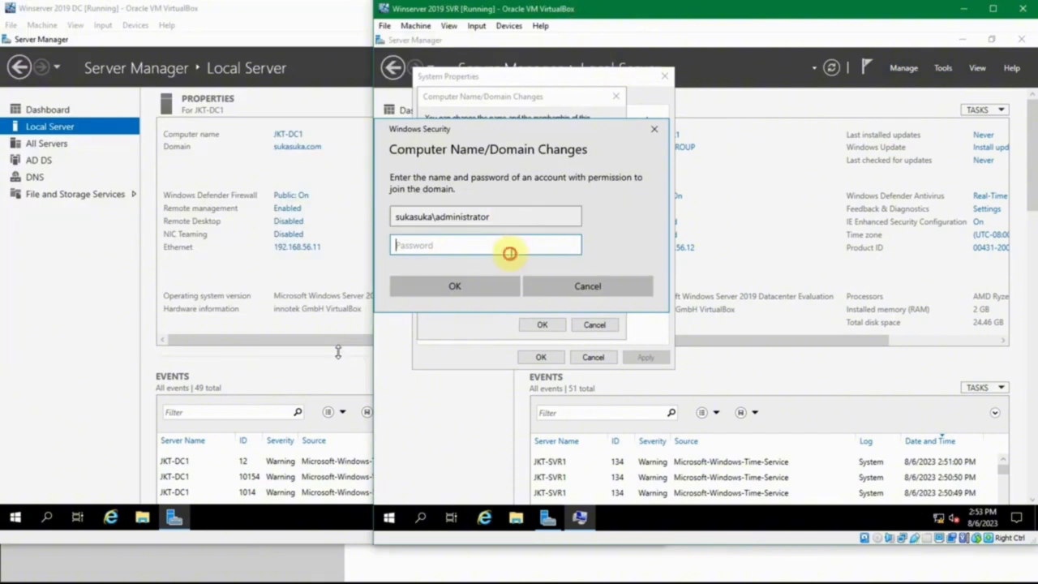
{"action": "type", "text": "R"}
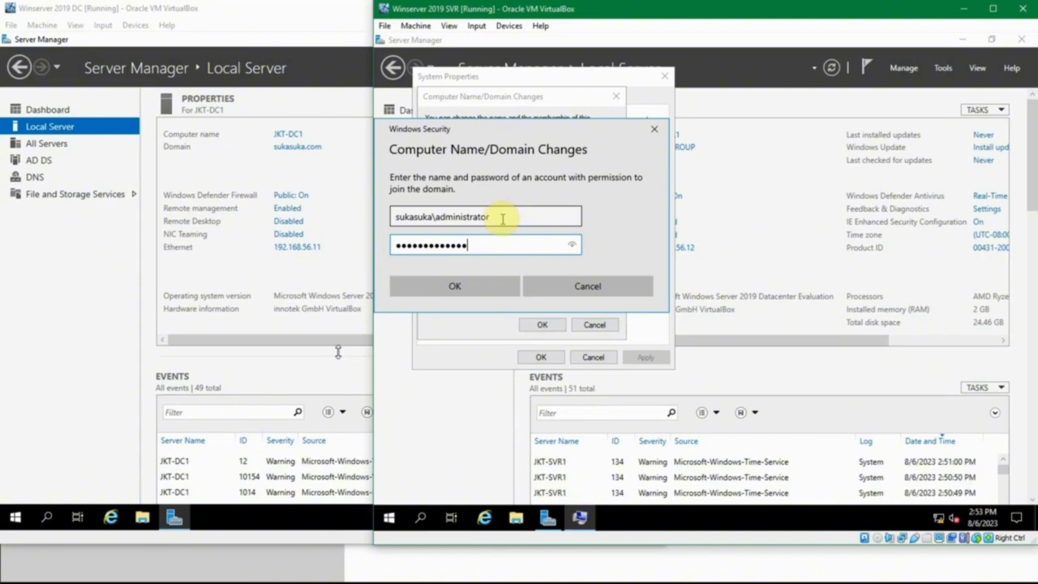
{"action": "left_click", "coordinate": [454, 286]}
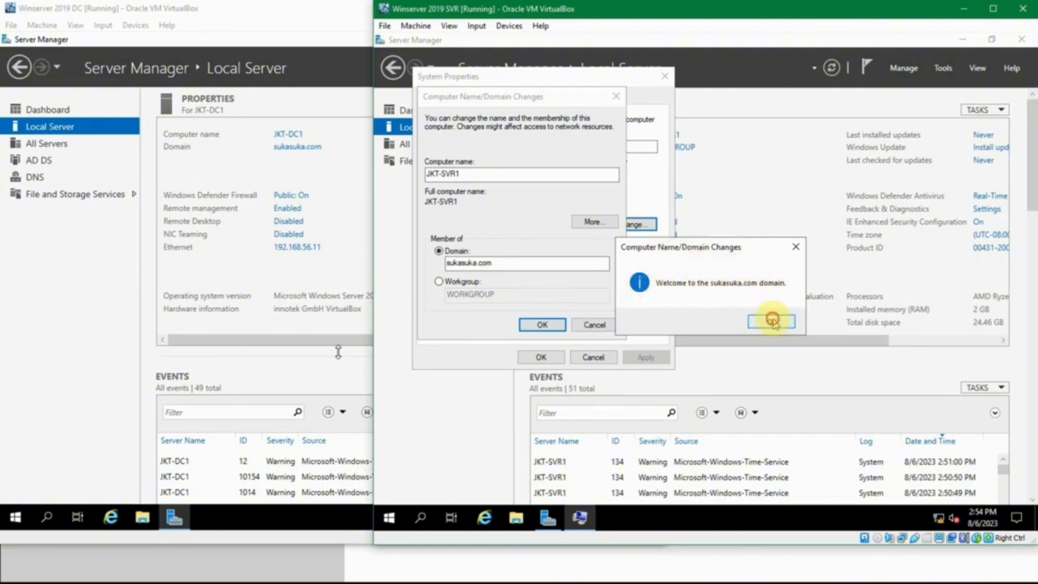
- Acknowledge the welcome to sukasuka.com and restart-required messages, then close System Properties
{"action": "left_click", "coordinate": [772, 322]}
{"action": "left_click", "coordinate": [784, 292]}
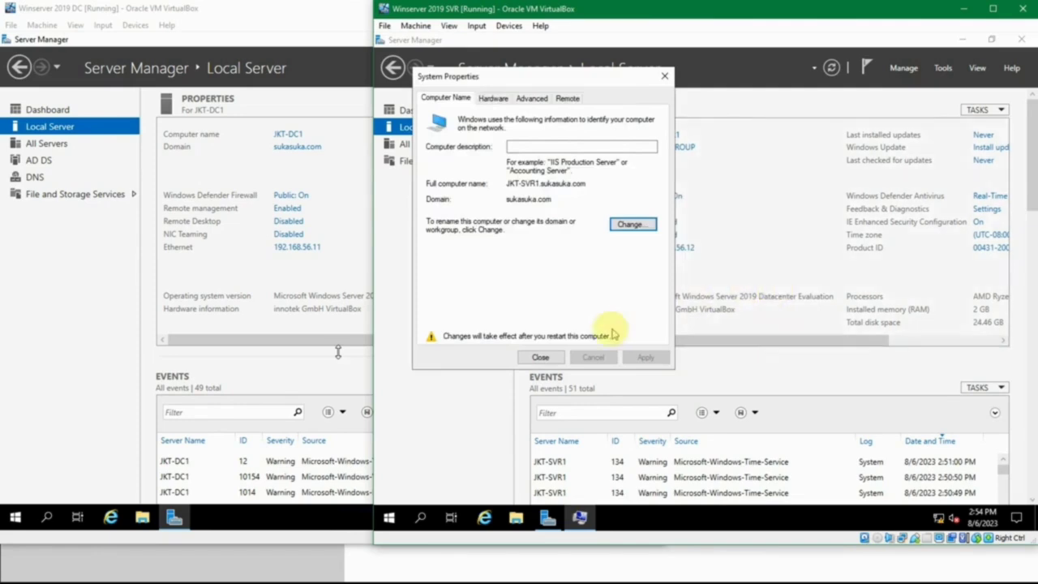
{"action": "left_click", "coordinate": [540, 357]}
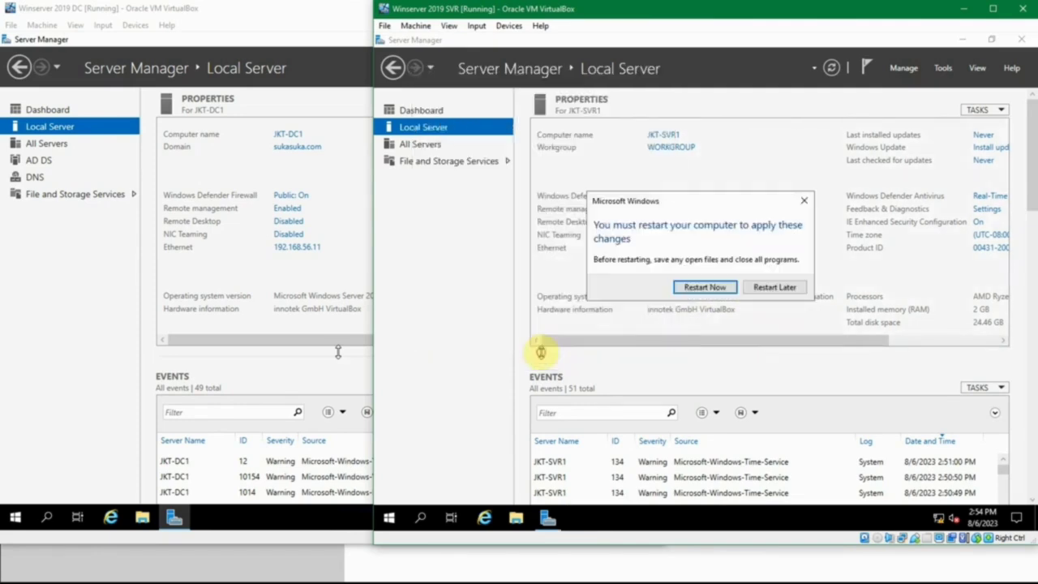
- Restart the server and sign in with the local Administrator password
{"action": "left_click", "coordinate": [696, 288]}
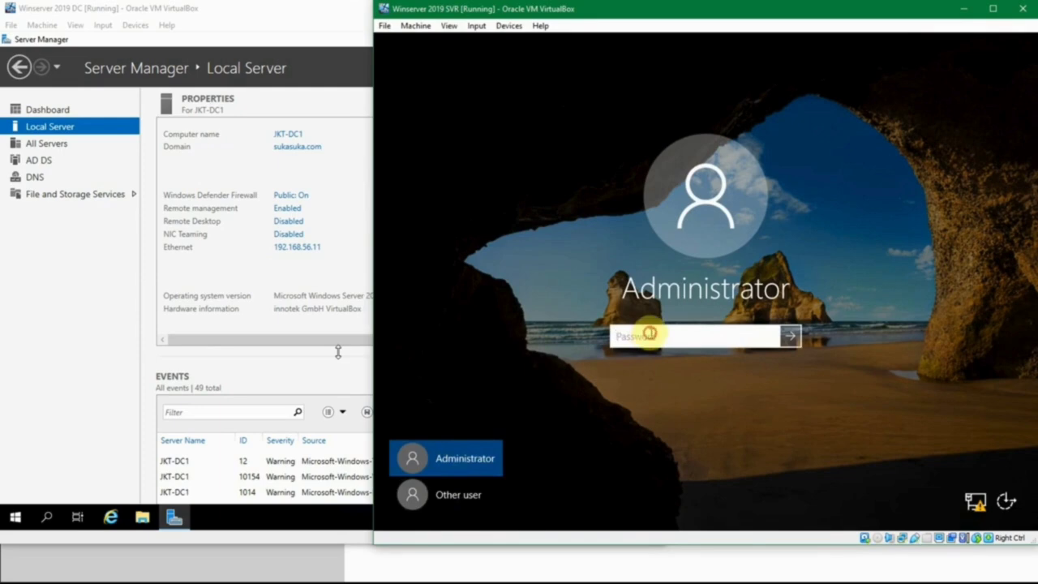
{"action": "left_click", "coordinate": [459, 456]}
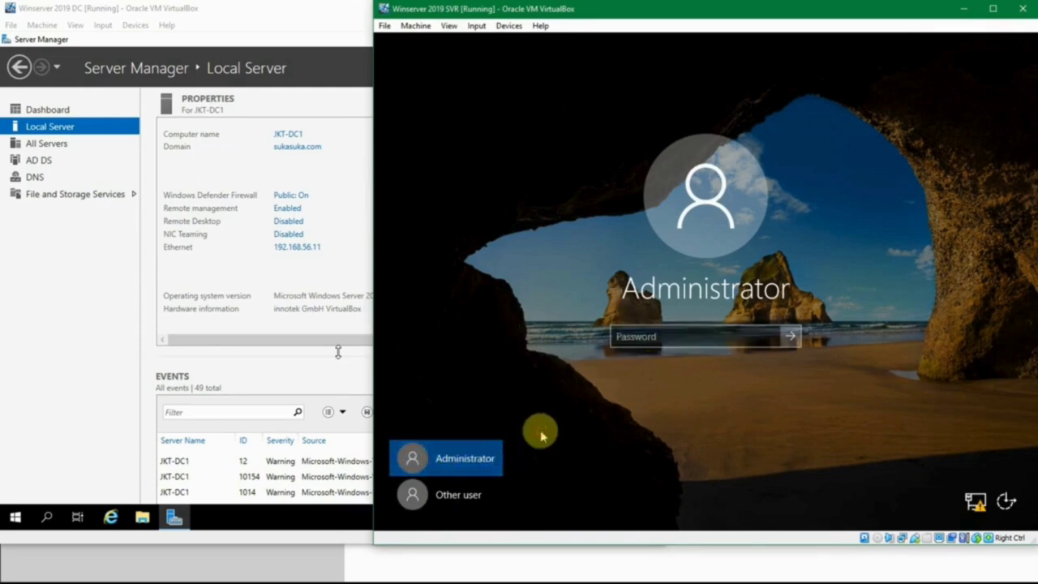
{"action": "left_click", "coordinate": [621, 338]}
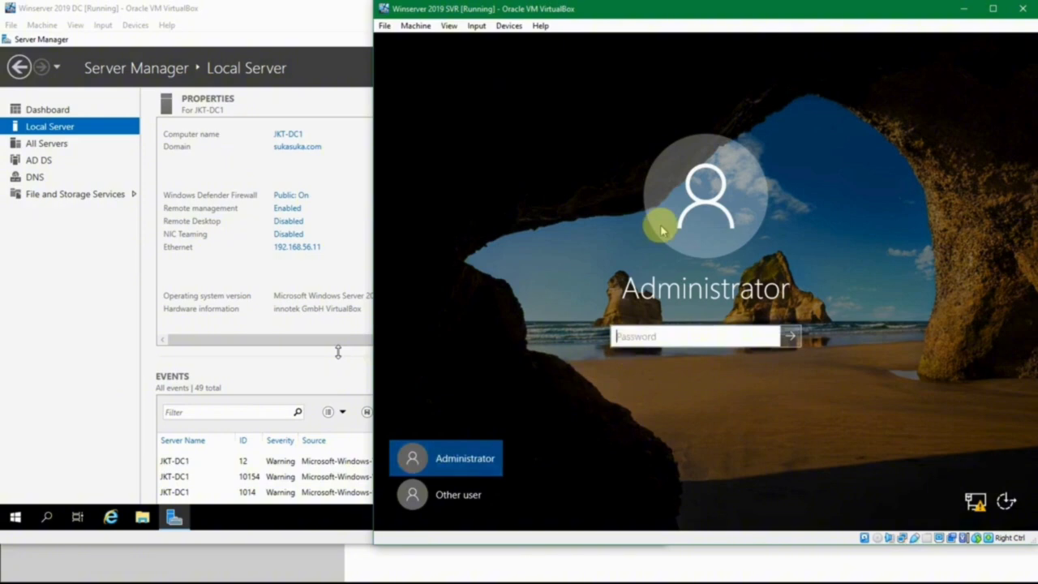
{"action": "type", "text": "P@"}
{"action": "key", "text": "BackSpace"}
{"action": "key", "text": "BackSpace"}
{"action": "type", "text": "P"}
{"action": "key", "text": "Return"}
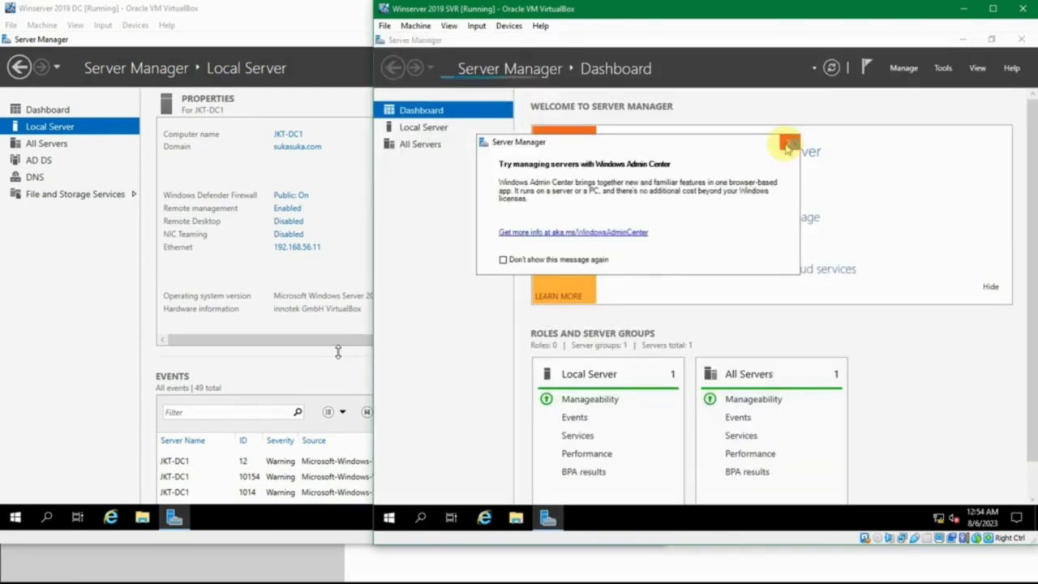
- Close the Admin Center pop-up and sign out from the Start right-click menu
{"action": "left_click", "coordinate": [787, 144]}
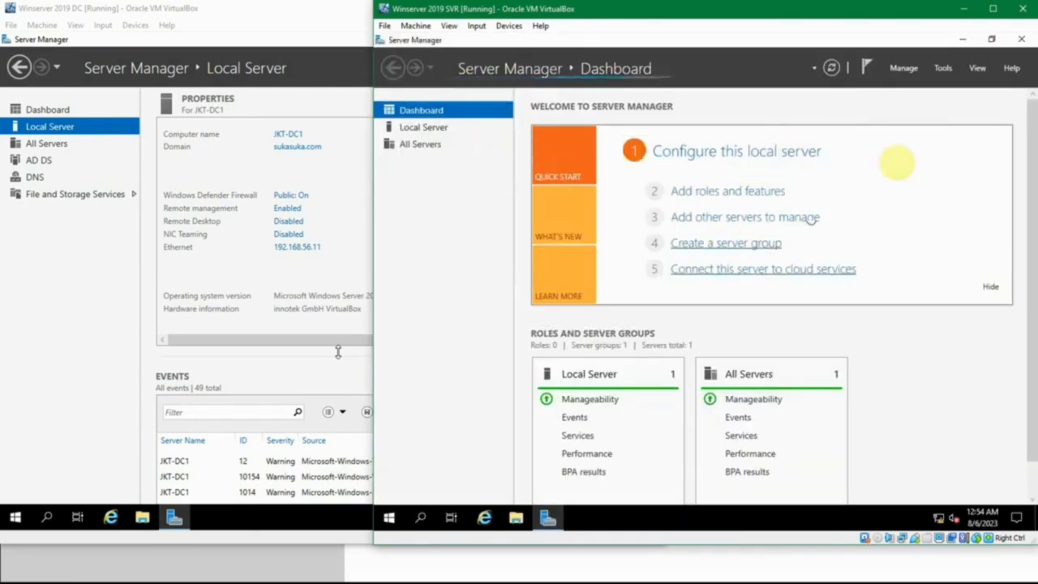
{"action": "right_click", "coordinate": [393, 518]}
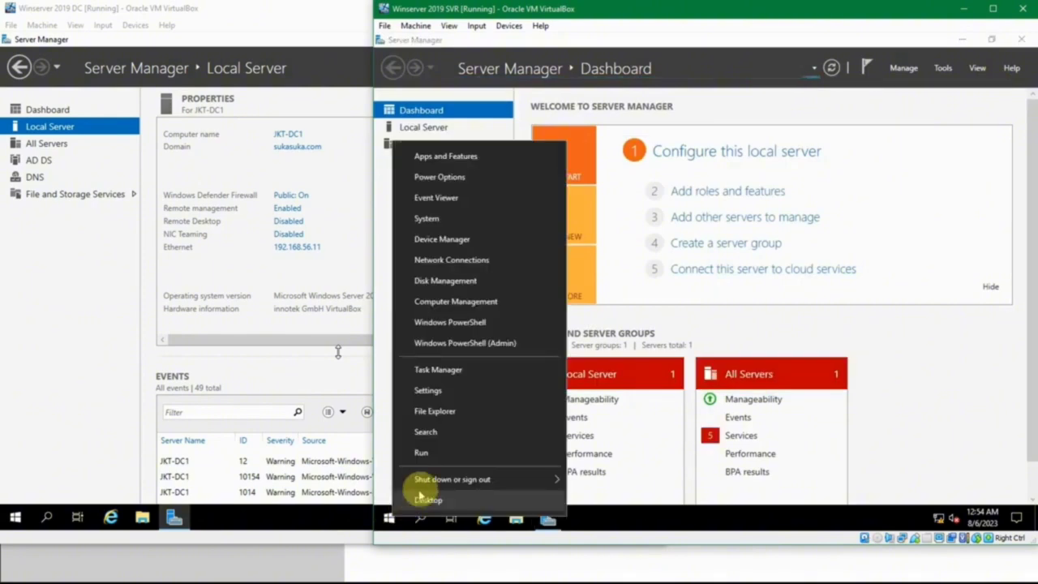
{"action": "mouse_move", "coordinate": [427, 484]}
{"action": "left_click", "coordinate": [598, 433]}
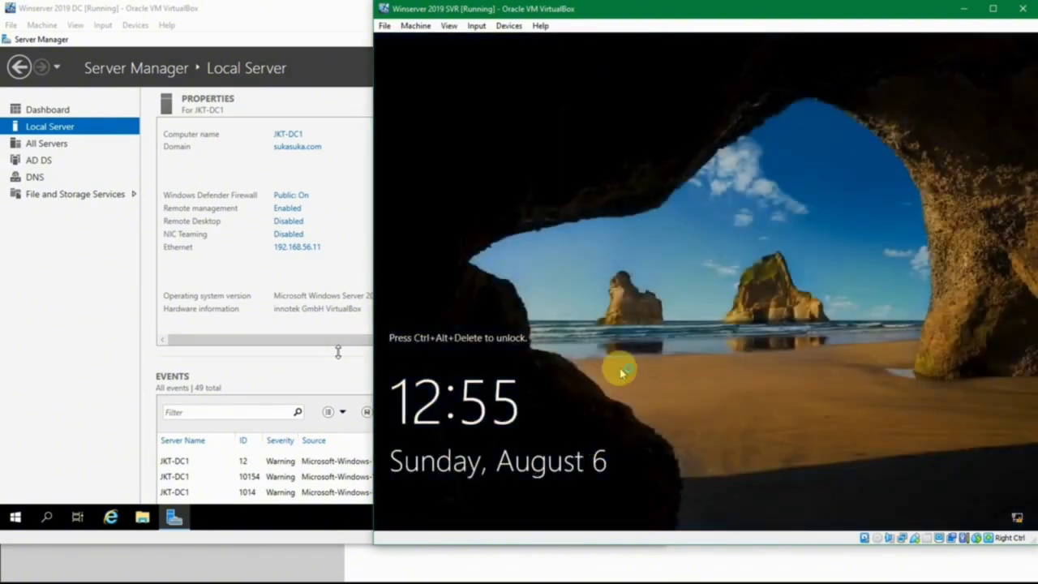
- At the sign-in screen choose Other user and enter SUKASUKA\Administrator as the user name
{"action": "key", "text": "ctrl+alt+Delete"}
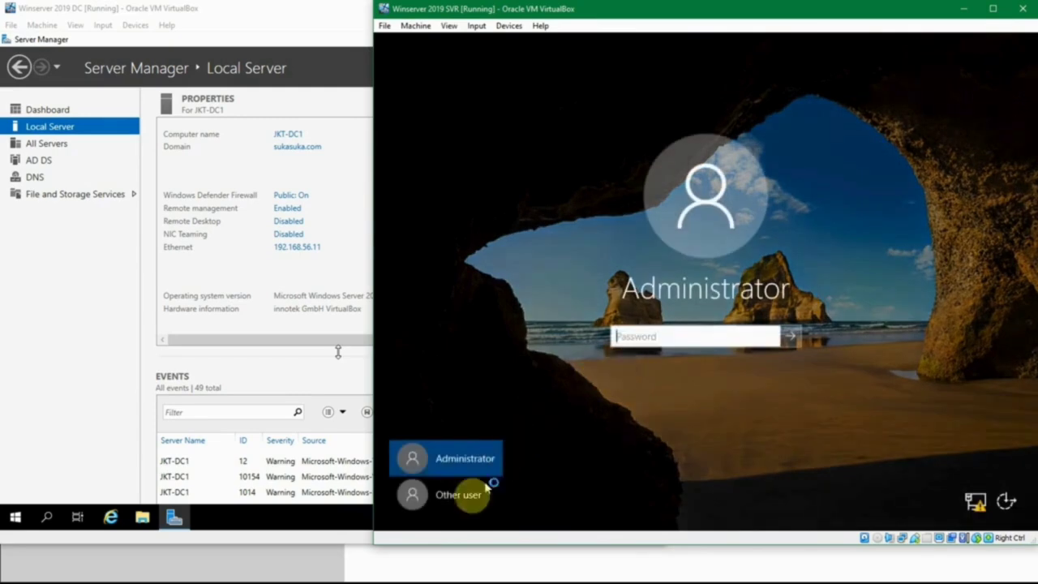
{"action": "left_click", "coordinate": [442, 499]}
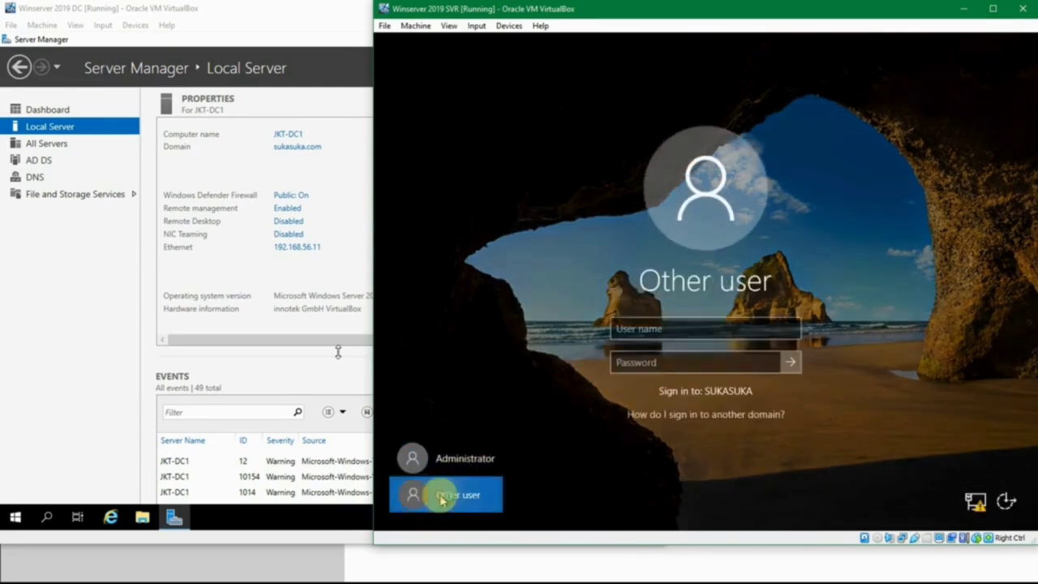
{"action": "left_click", "coordinate": [645, 330]}
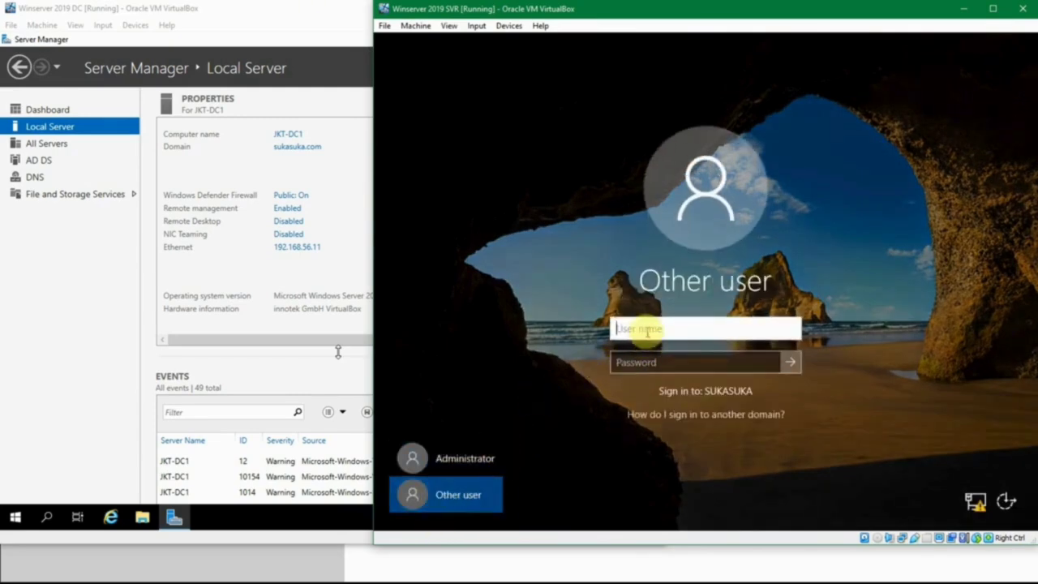
{"action": "left_click", "coordinate": [642, 362]}
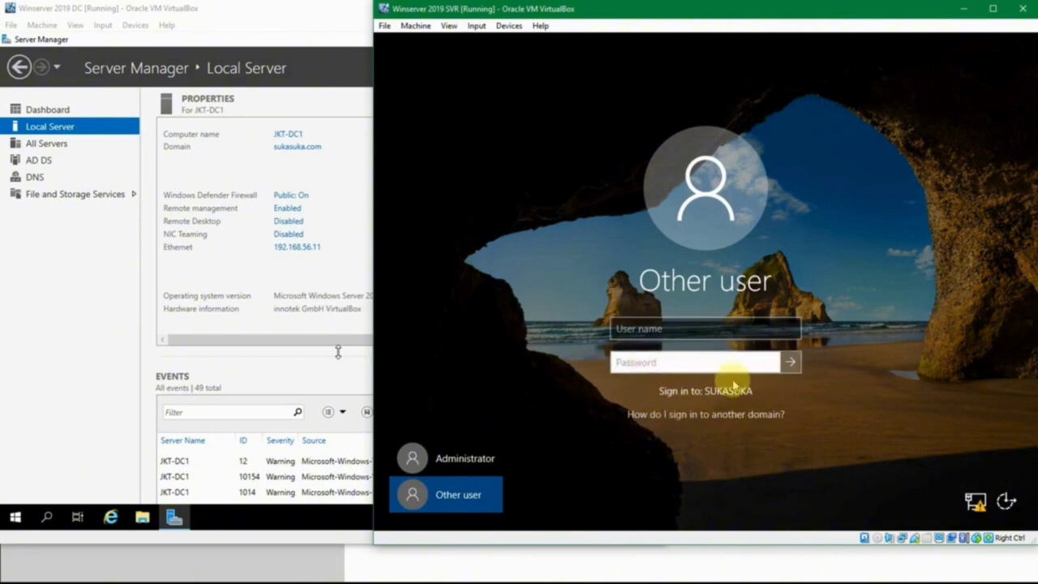
{"action": "left_click", "coordinate": [659, 329]}
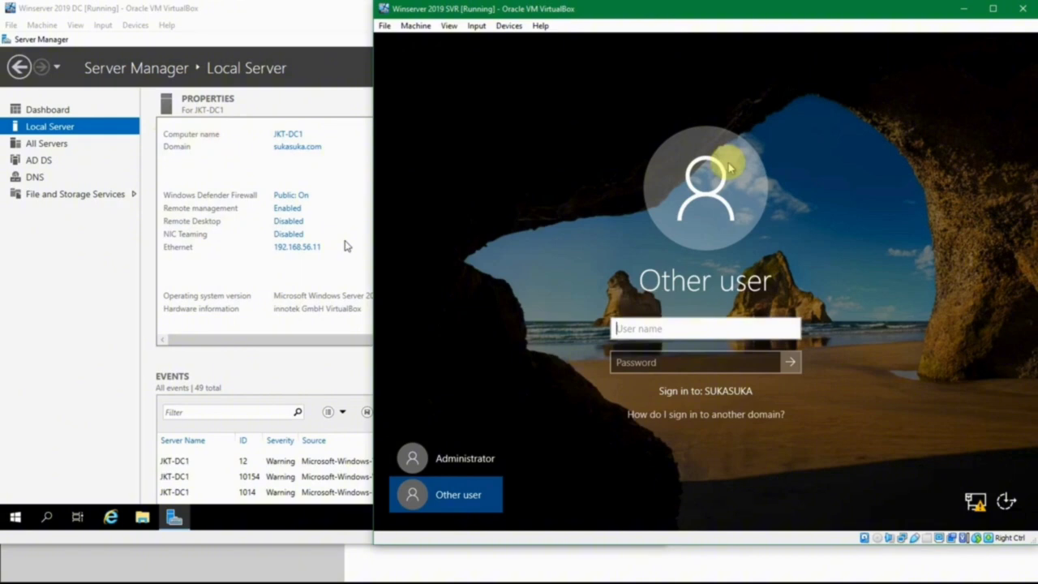
{"action": "type", "text": "Administrator"}
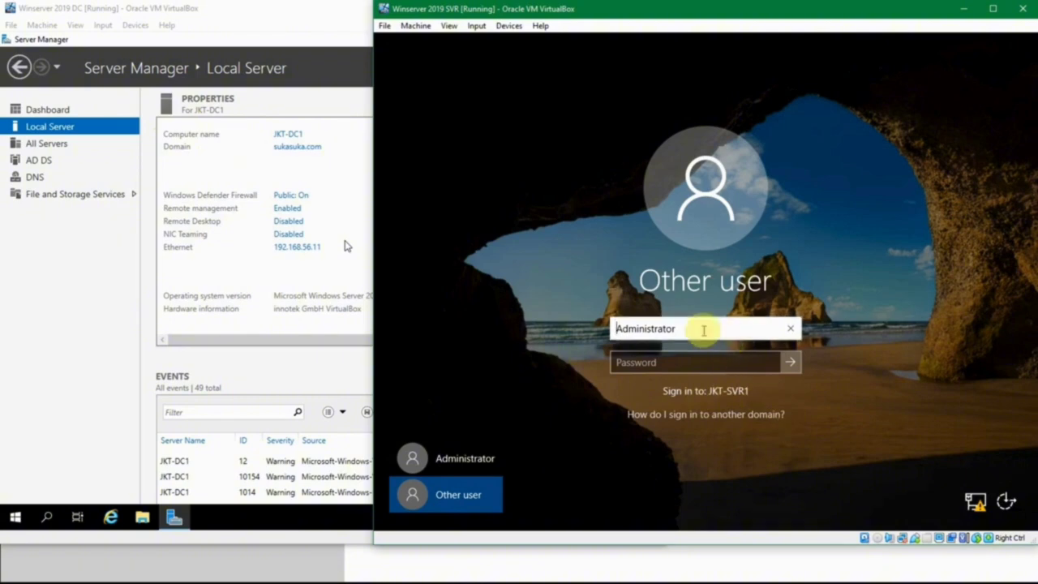
{"action": "left_click", "coordinate": [703, 329]}
{"action": "type", "text": "sukas"}
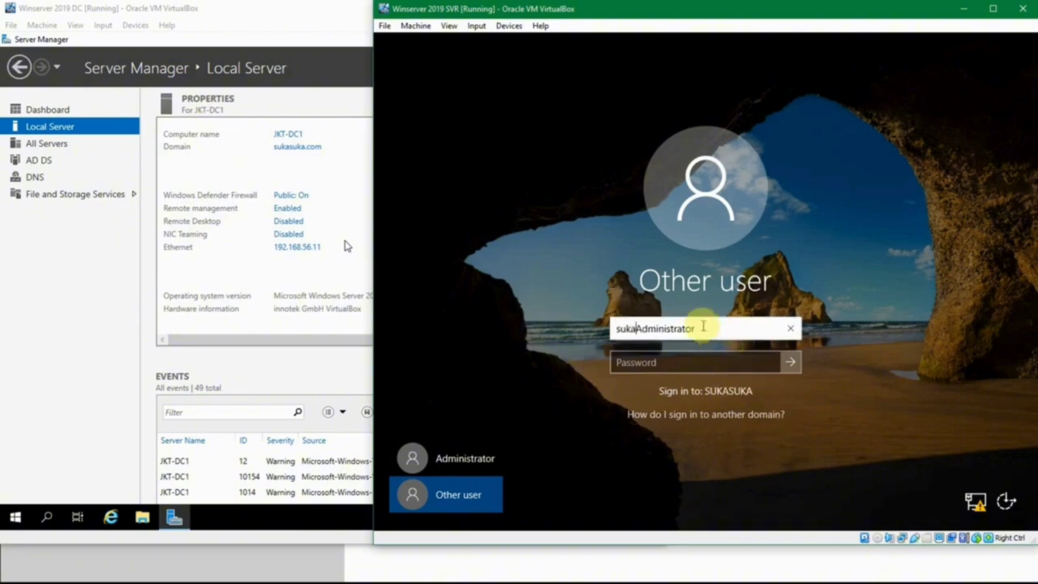
{"action": "type", "text": "ua\\"}
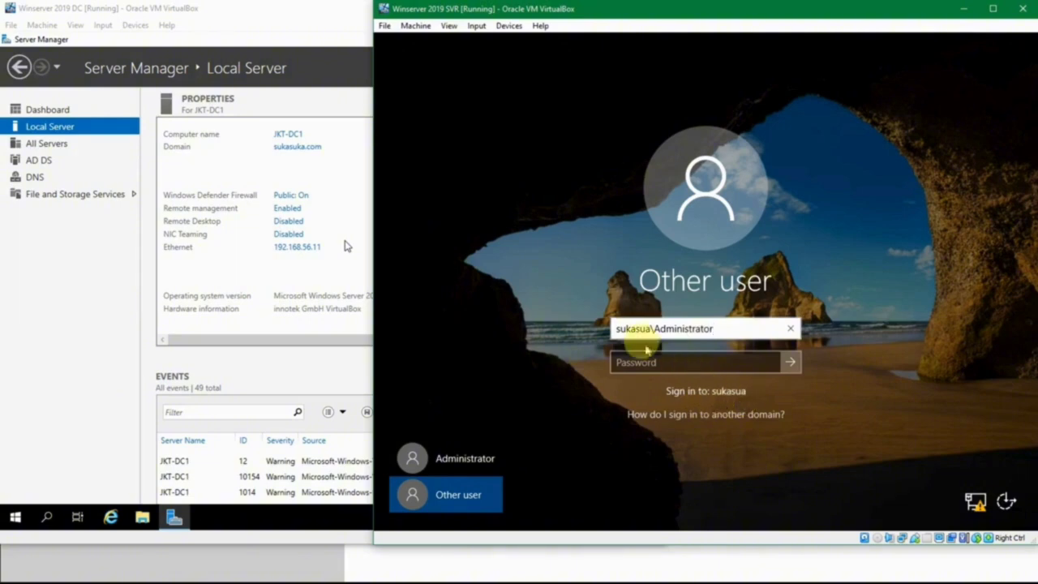
{"action": "double_click", "coordinate": [648, 328]}
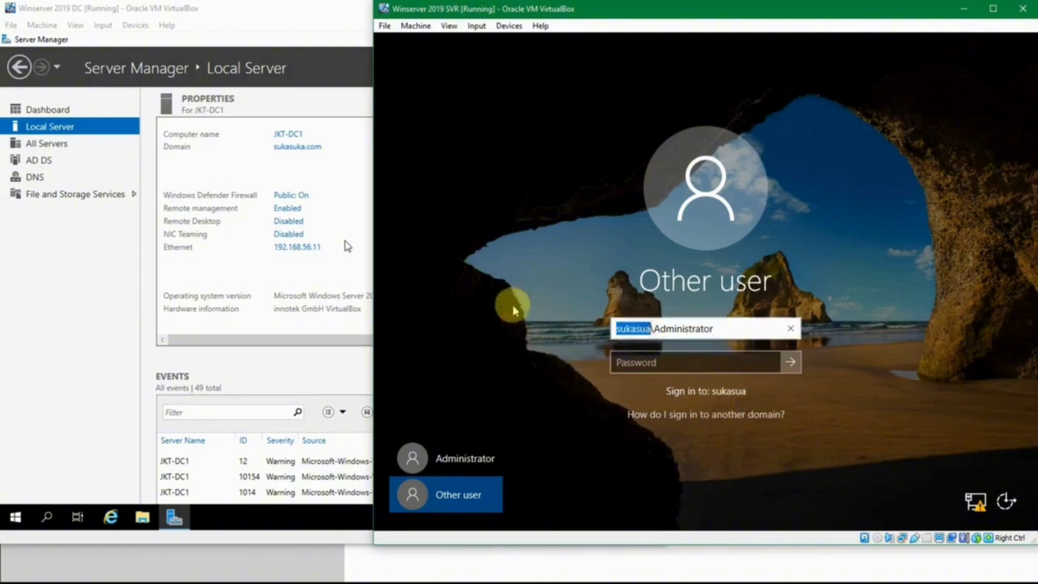
{"action": "type", "text": "SUKASUKA"}
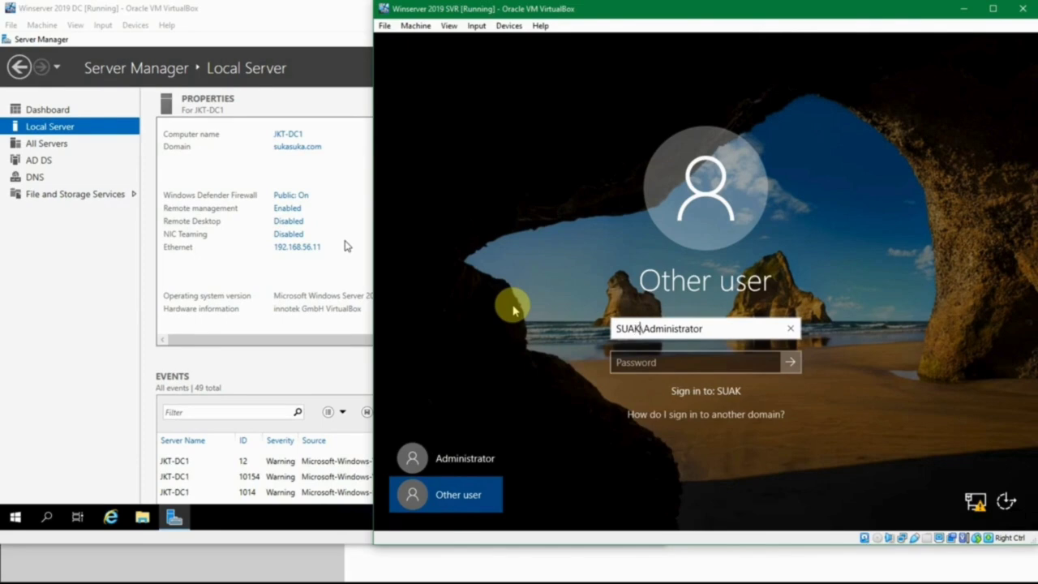
{"action": "key", "text": "Tab"}
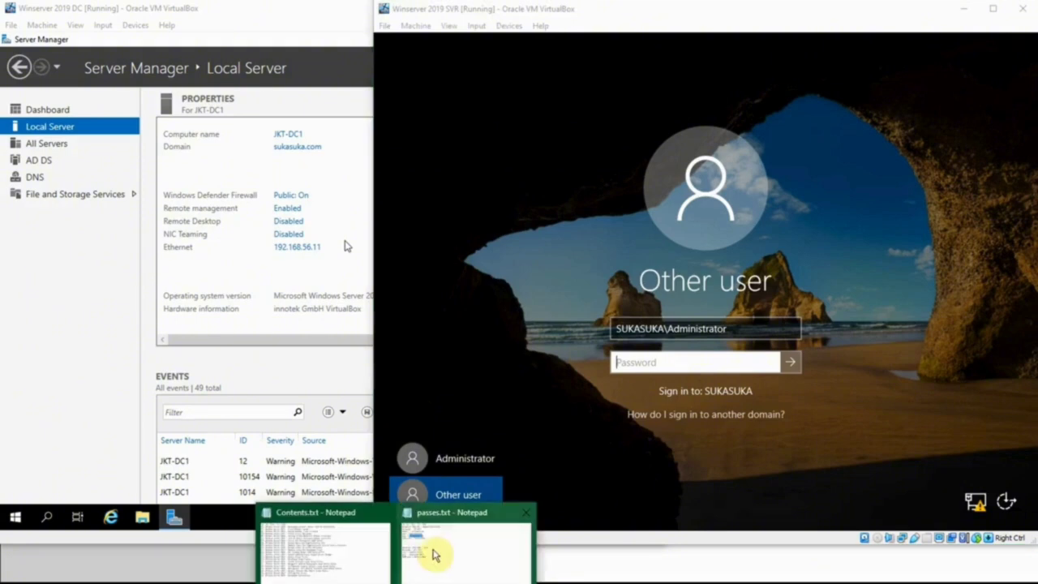
- Look up the domain administrator password in passes.txt and enter it to sign in
{"action": "left_click", "coordinate": [430, 550]}
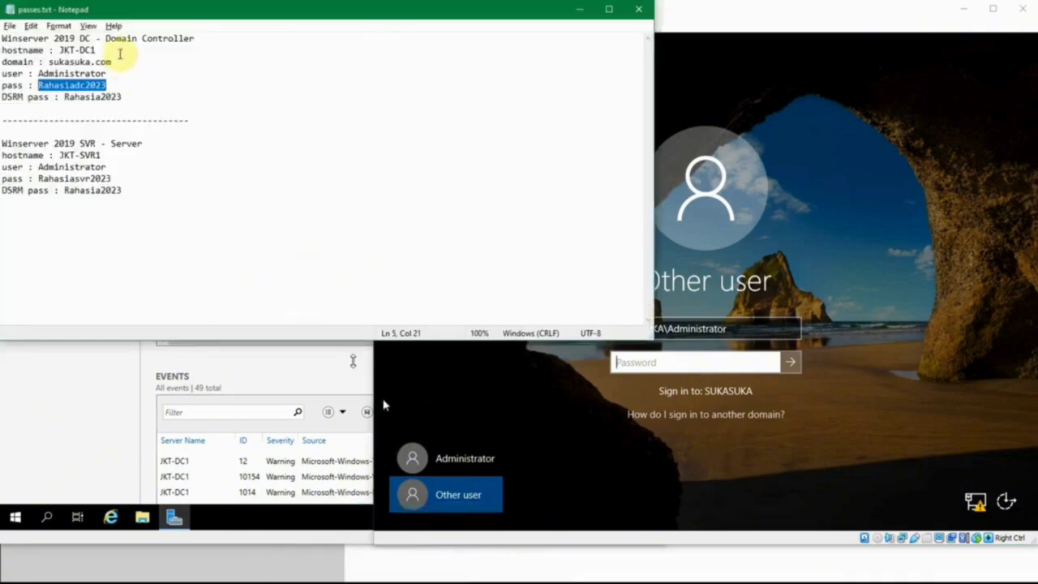
{"action": "left_click", "coordinate": [118, 51]}
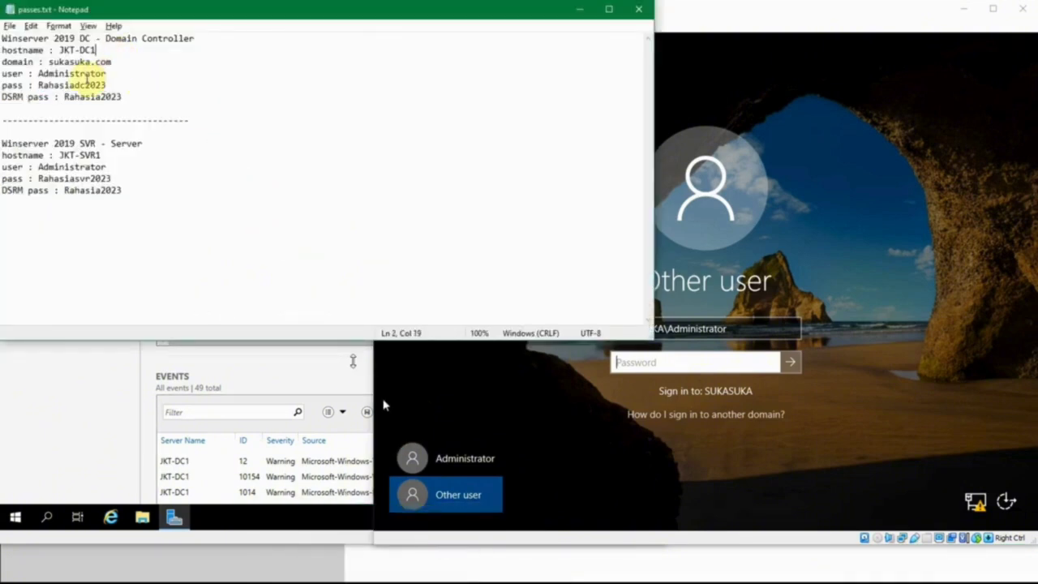
{"action": "double_click", "coordinate": [87, 74]}
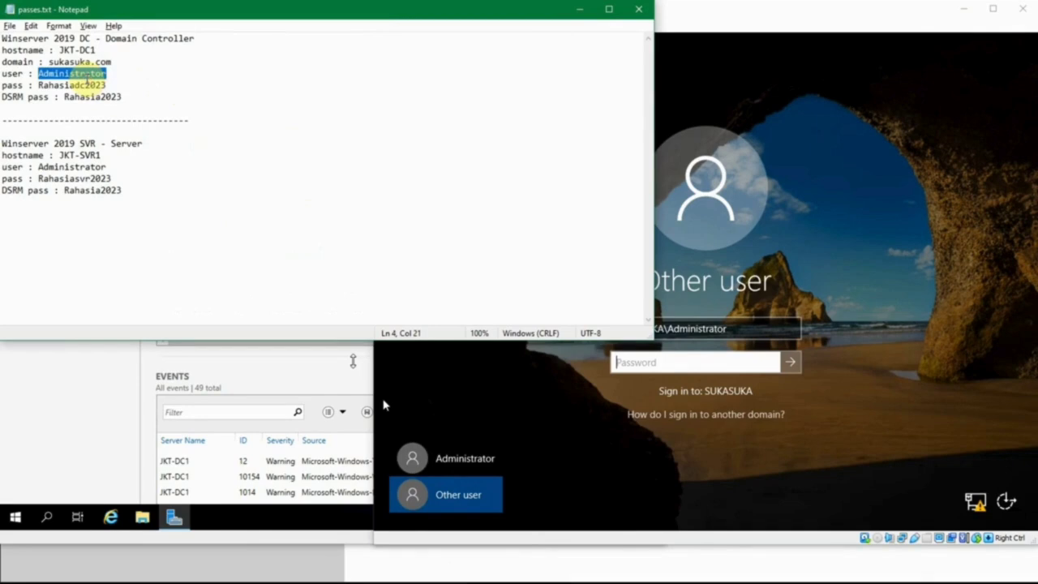
{"action": "double_click", "coordinate": [81, 85]}
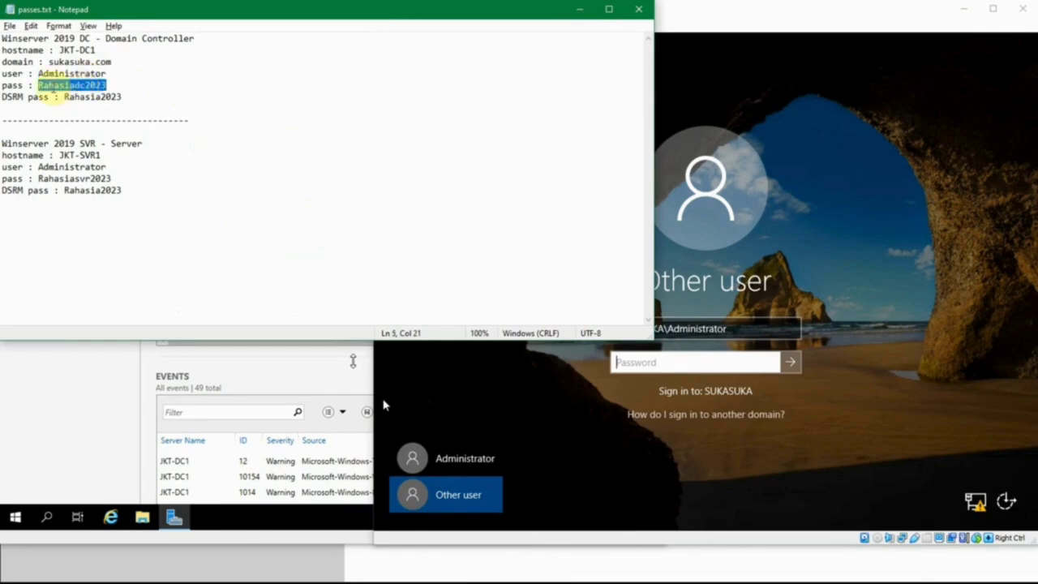
{"action": "left_click", "coordinate": [131, 89]}
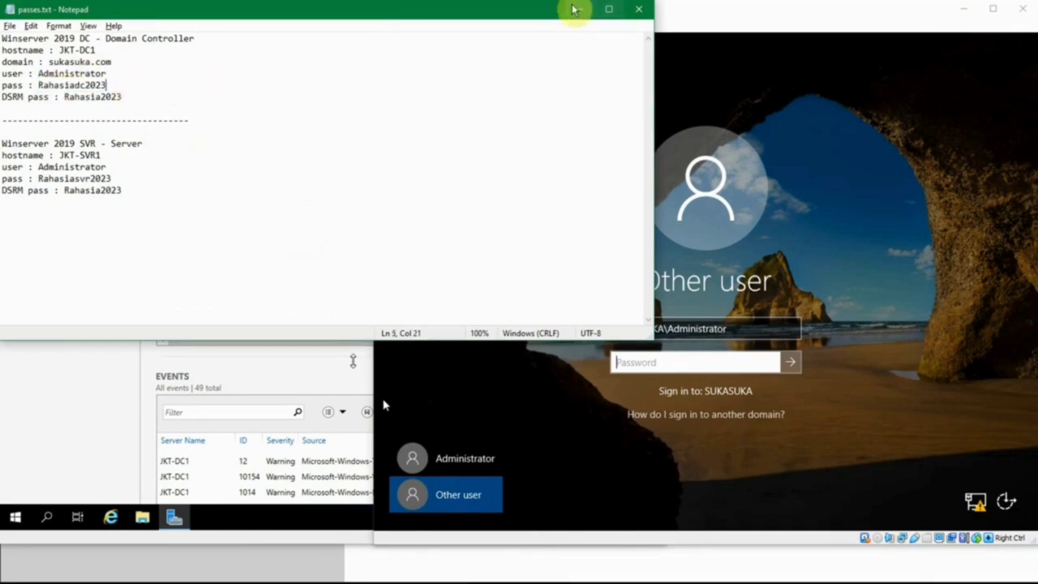
{"action": "left_click", "coordinate": [579, 9]}
{"action": "left_click", "coordinate": [720, 362]}
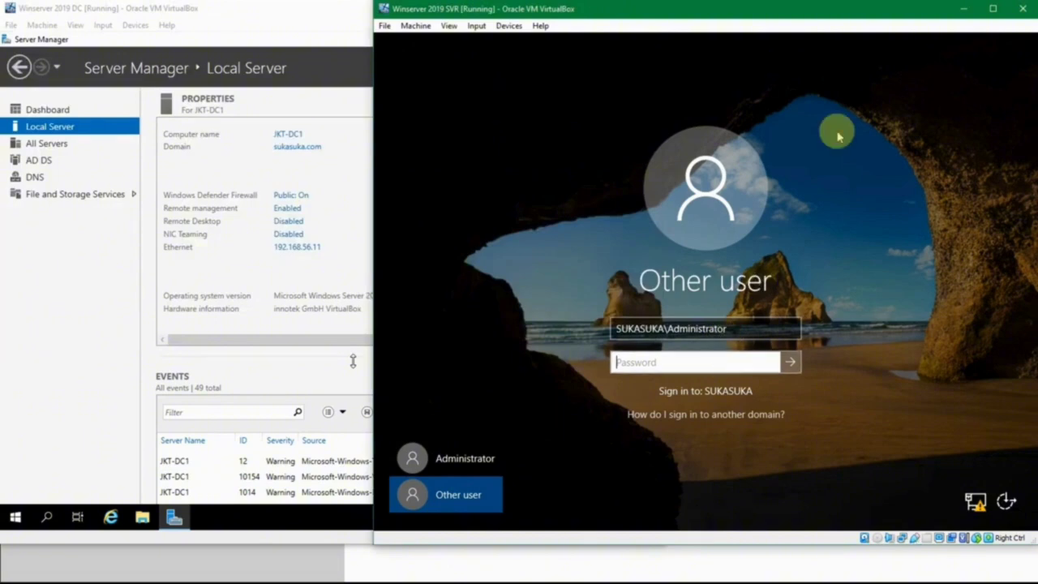
{"action": "type", "text": "R"}
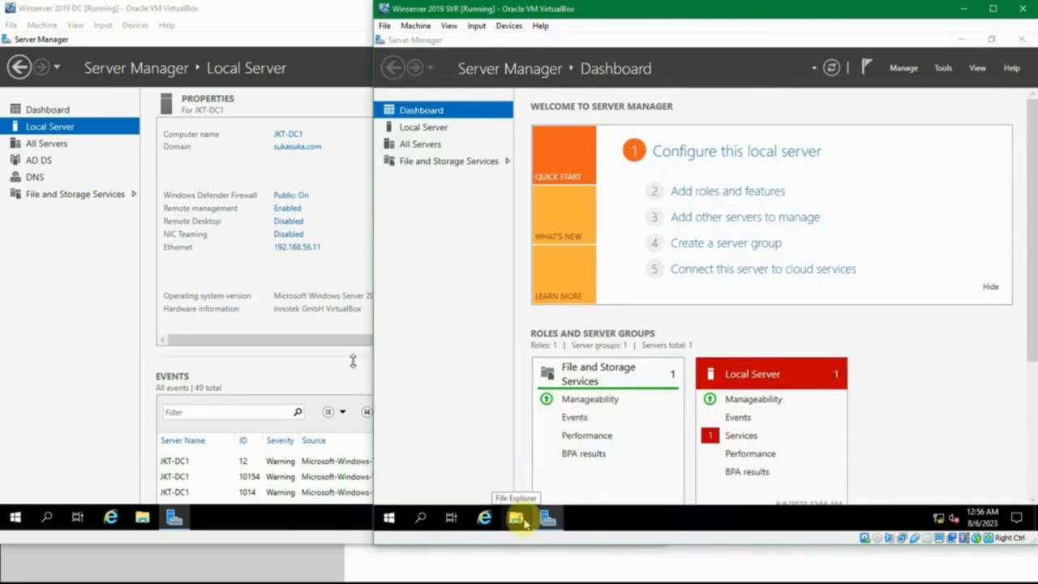
- Open File Explorer maximized and browse to C:\Users
{"action": "left_click", "coordinate": [519, 520]}
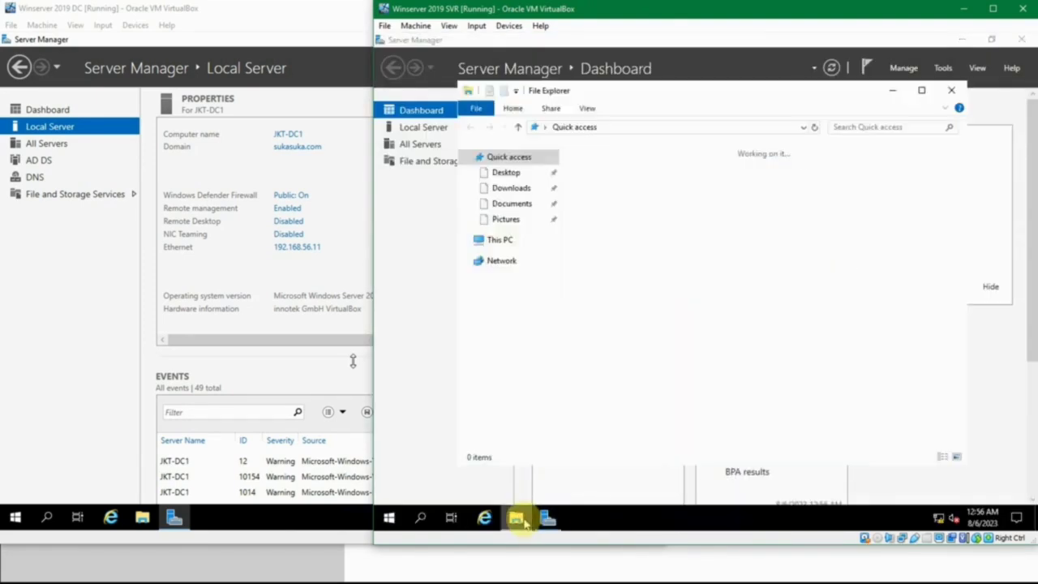
{"action": "left_click", "coordinate": [921, 90]}
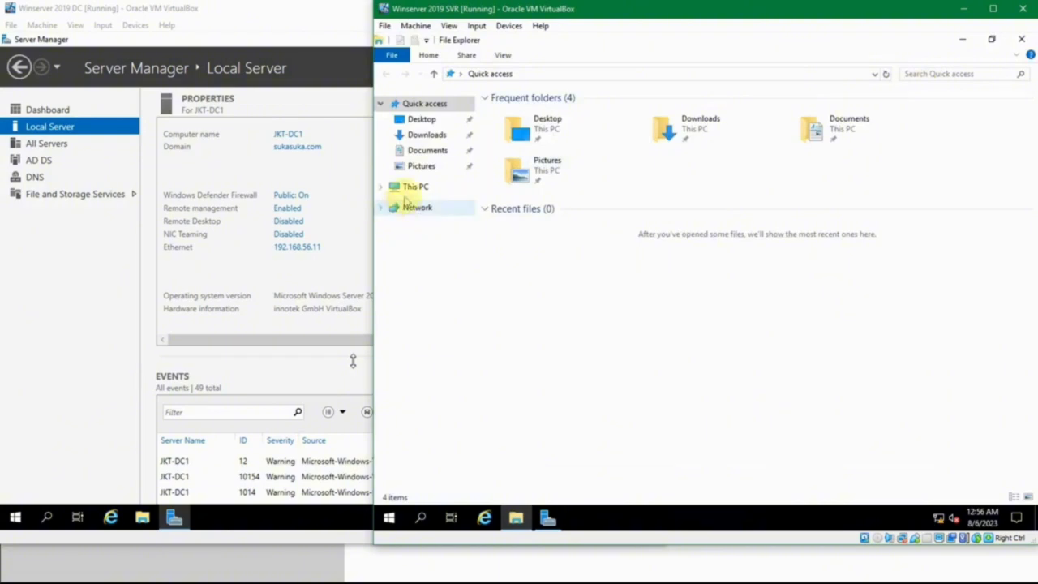
{"action": "left_click", "coordinate": [413, 192]}
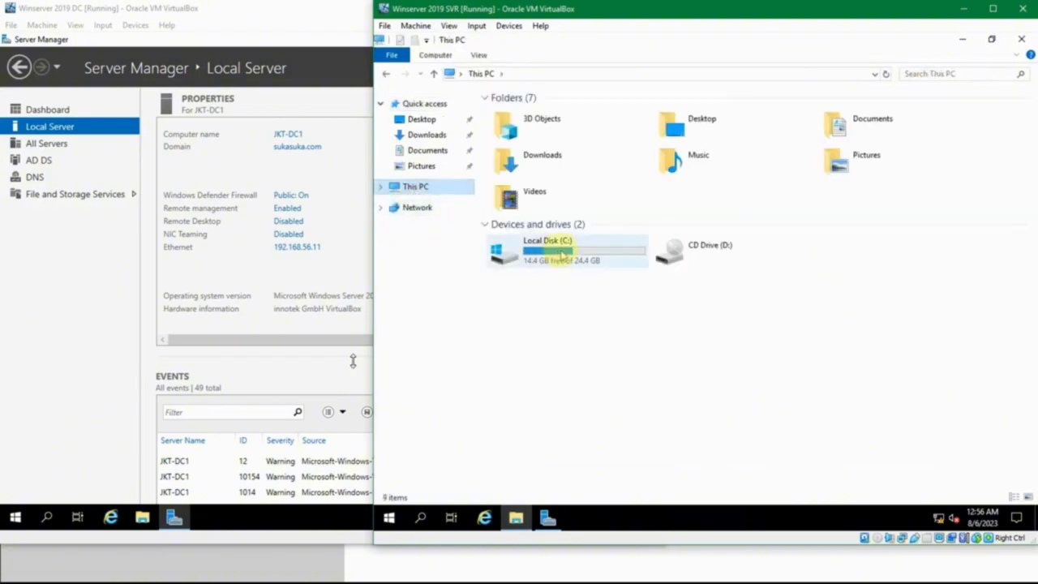
{"action": "double_click", "coordinate": [558, 250]}
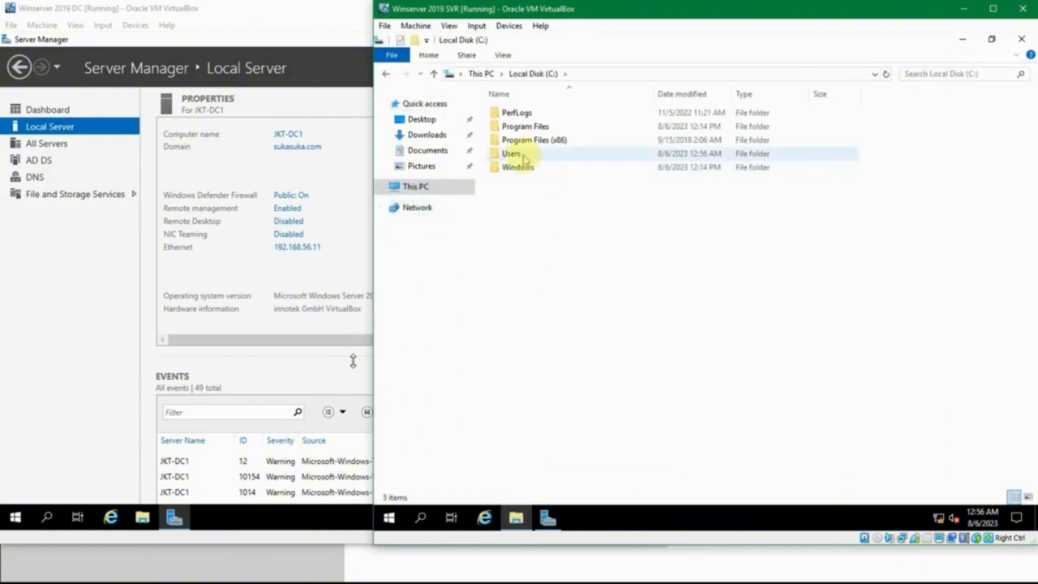
{"action": "double_click", "coordinate": [518, 155]}
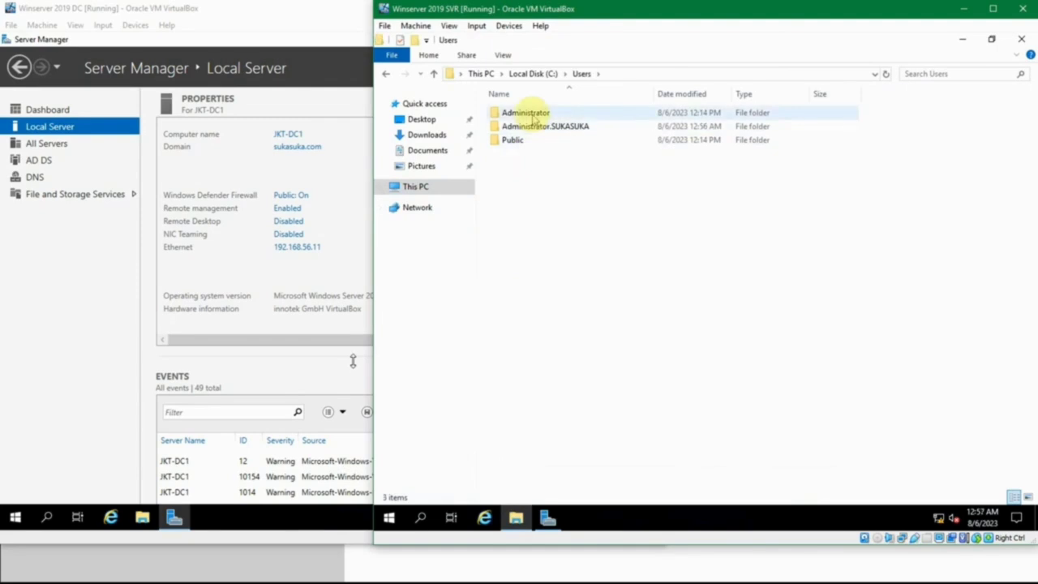
- Inspect the Administrator.SUKASUKA profile folder, close Explorer, and bring the DC VM forward
{"action": "left_click", "coordinate": [525, 114]}
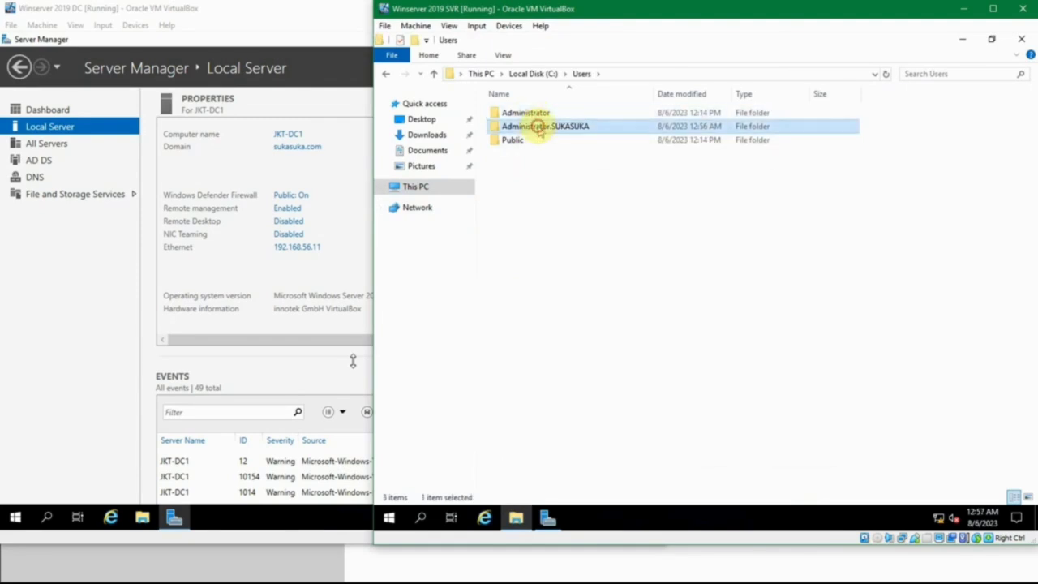
{"action": "left_click", "coordinate": [540, 112]}
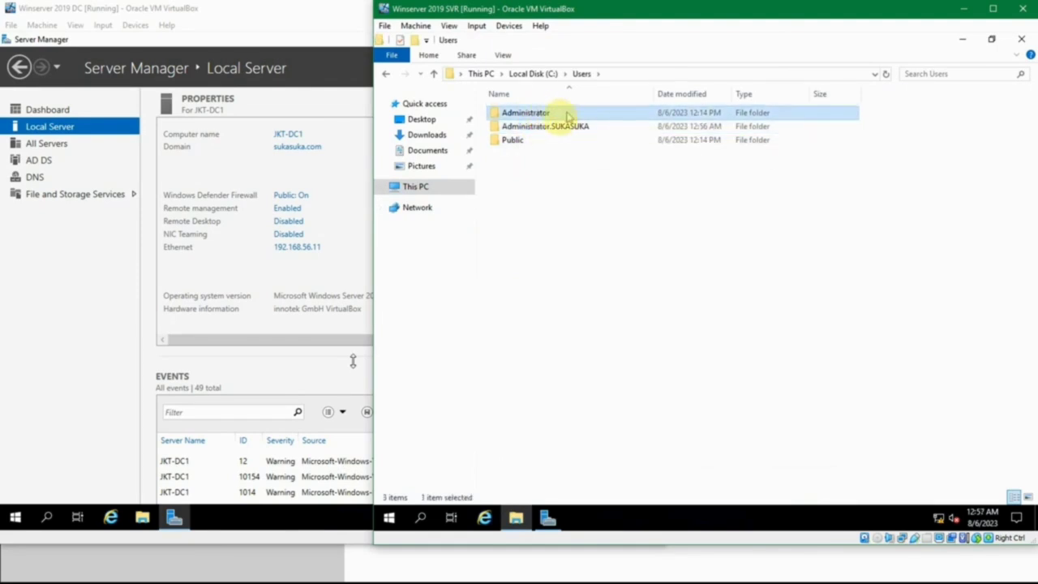
{"action": "left_click", "coordinate": [556, 129]}
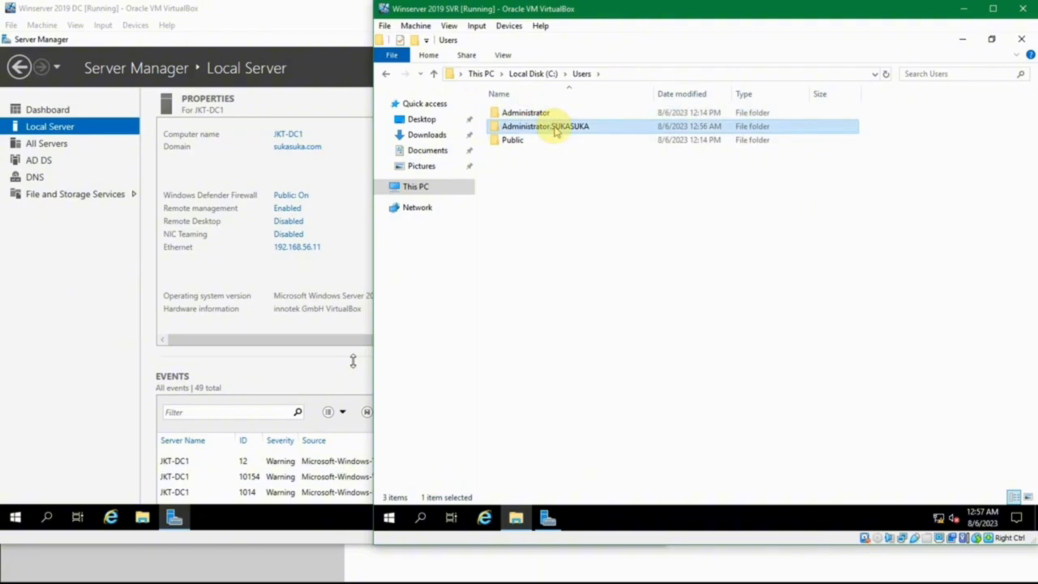
{"action": "left_click", "coordinate": [546, 114]}
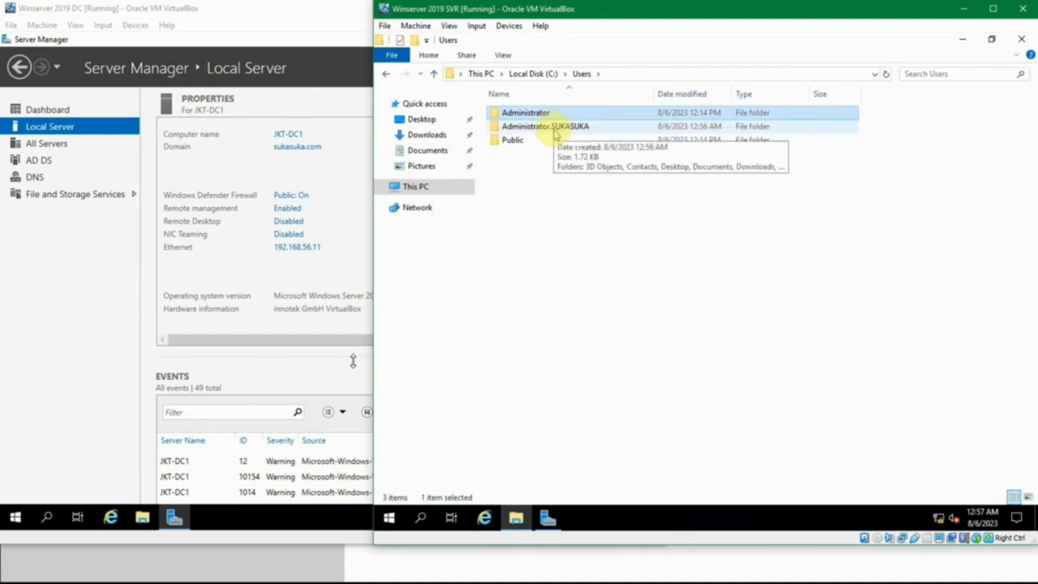
{"action": "left_click", "coordinate": [555, 130]}
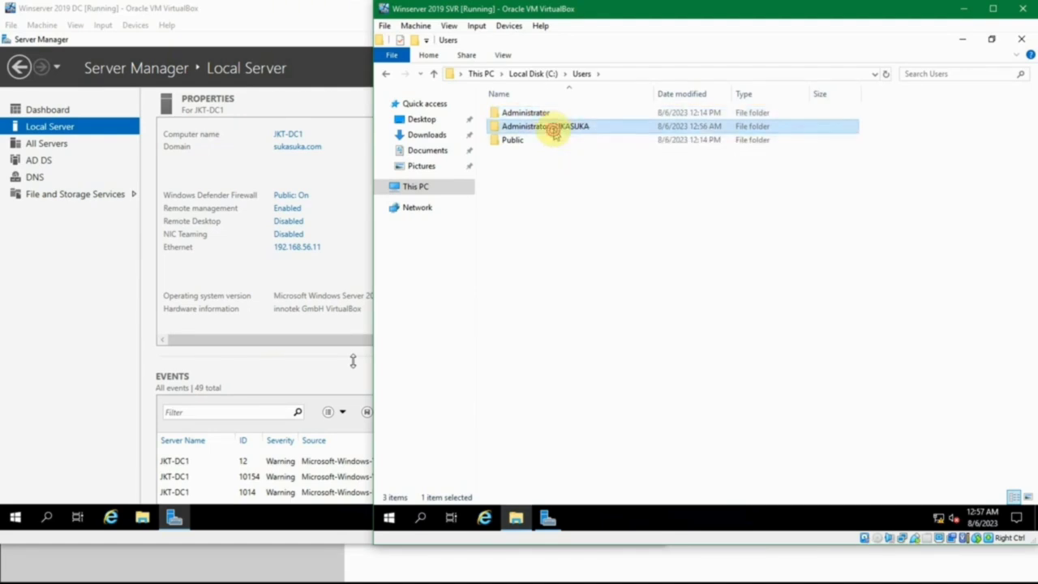
{"action": "double_click", "coordinate": [555, 130]}
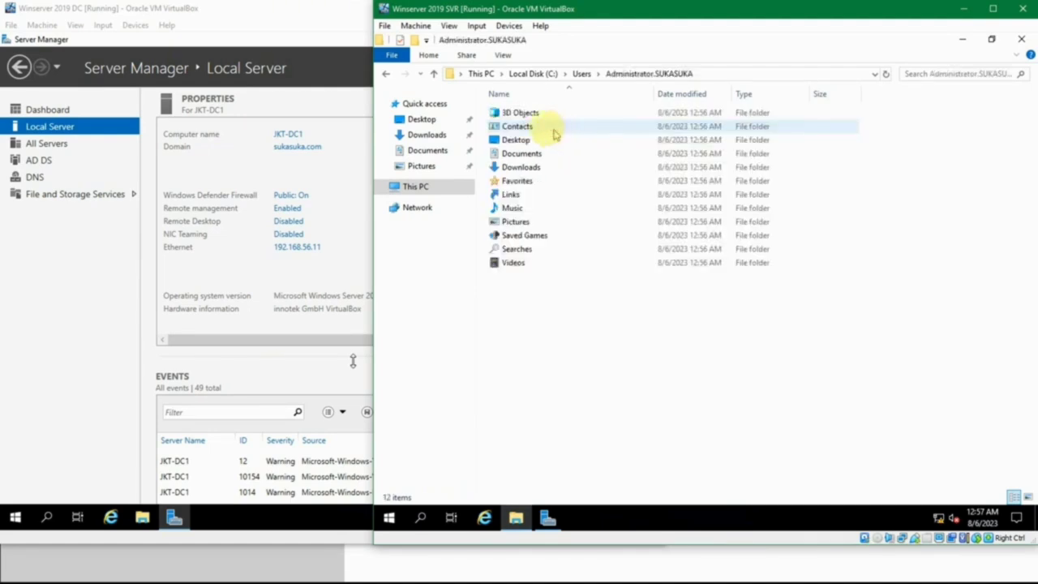
{"action": "left_click", "coordinate": [576, 75]}
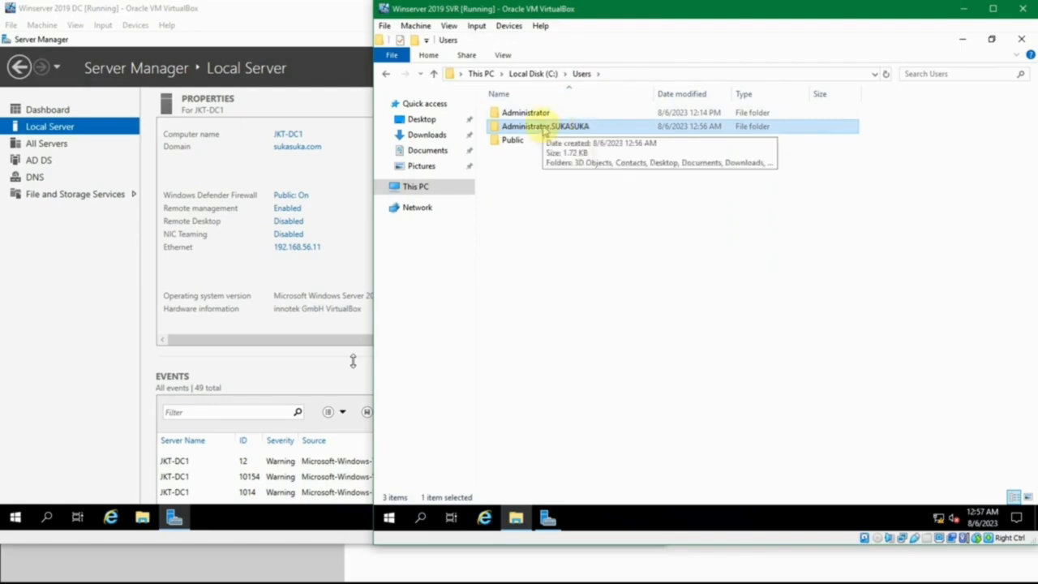
{"action": "left_click", "coordinate": [590, 201]}
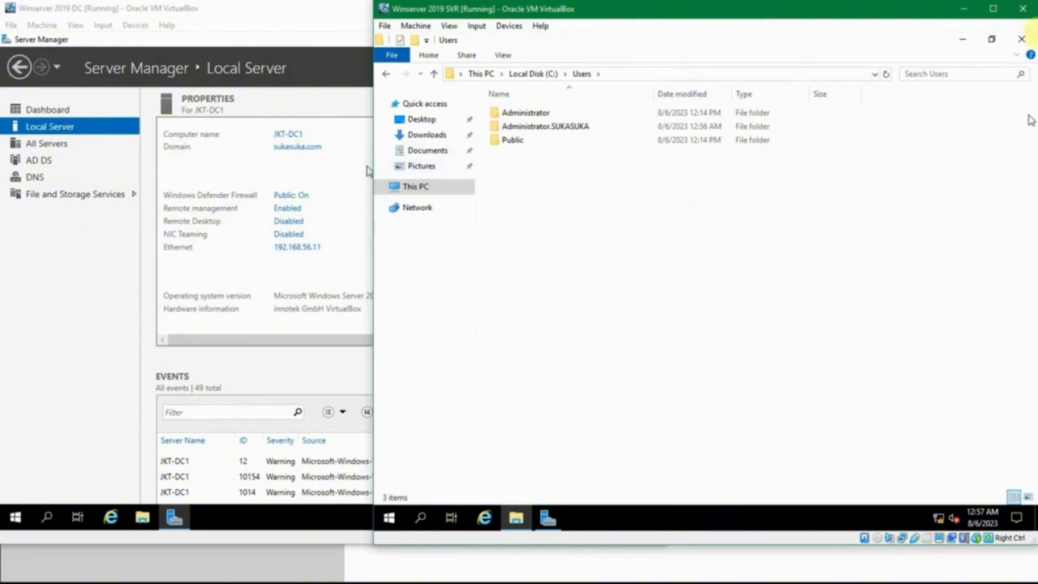
{"action": "left_click", "coordinate": [1021, 39]}
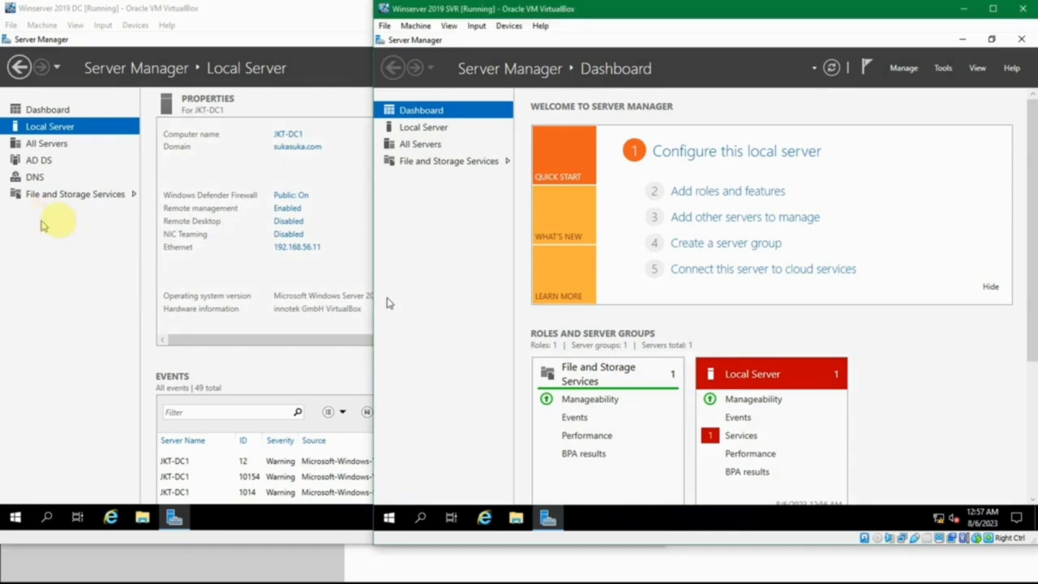
{"action": "left_click", "coordinate": [61, 225]}
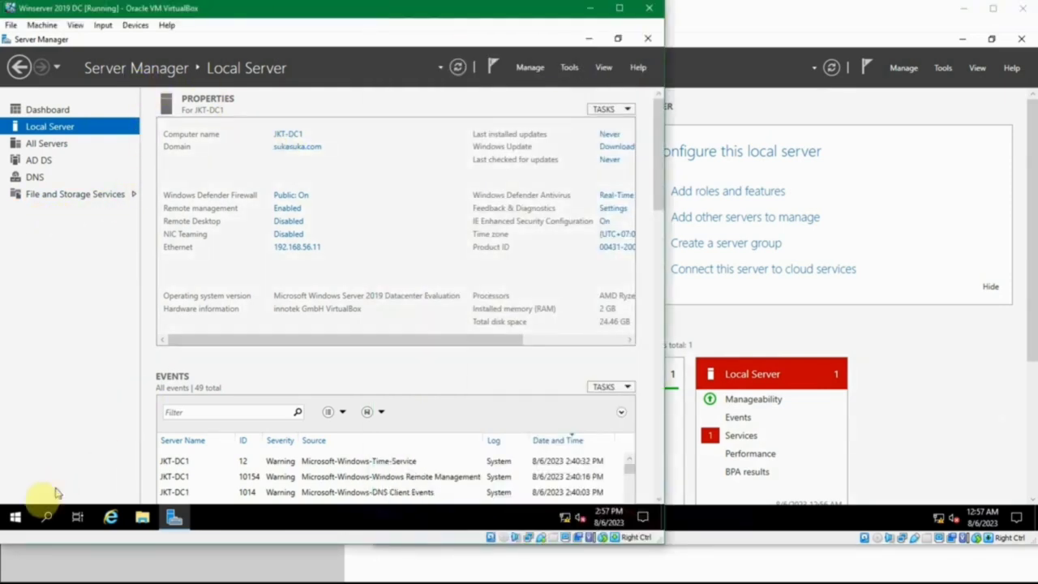
{"action": "left_click", "coordinate": [16, 517]}
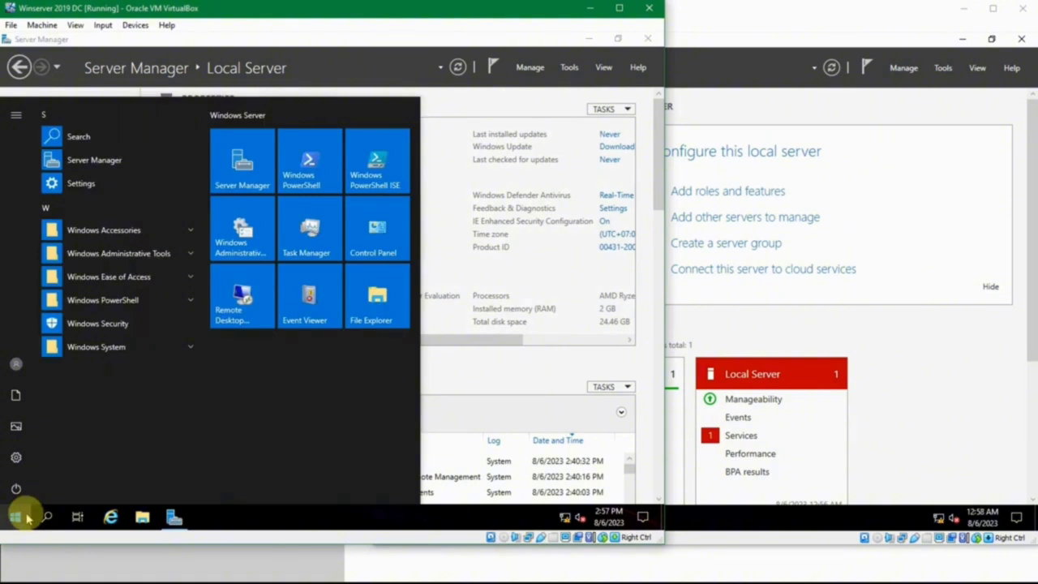
{"action": "type", "text": "computer"}
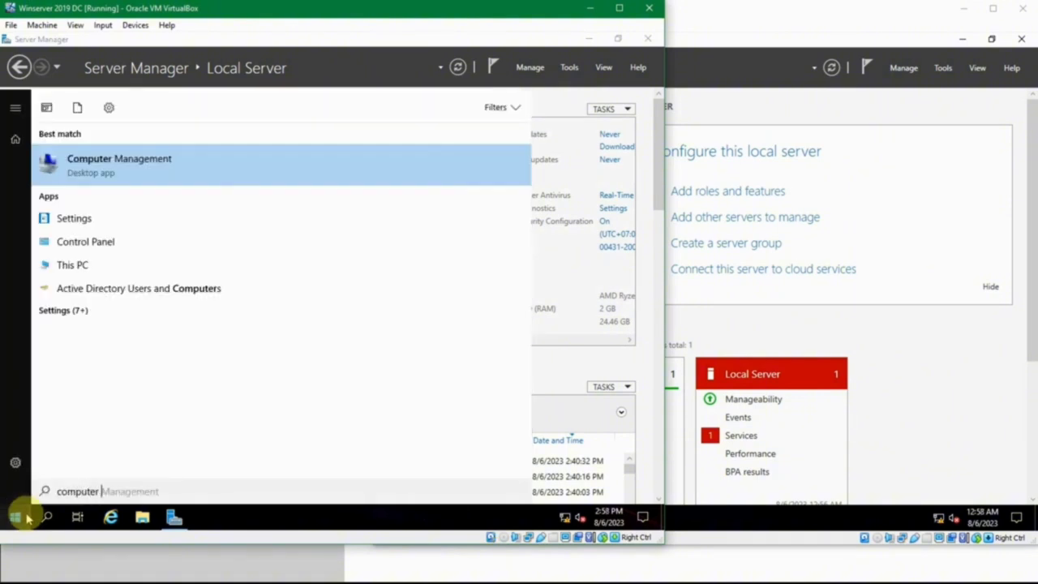
{"action": "key", "text": "Return"}
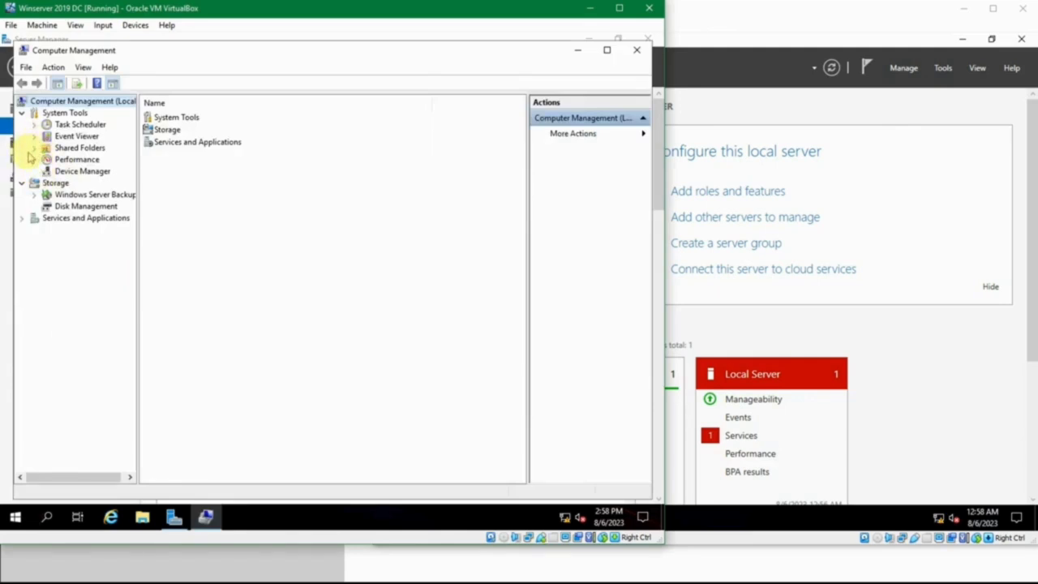
{"action": "left_click", "coordinate": [34, 159]}
{"action": "left_click", "coordinate": [34, 159]}
{"action": "left_click", "coordinate": [34, 147]}
{"action": "left_click", "coordinate": [34, 147]}
{"action": "left_click", "coordinate": [35, 136]}
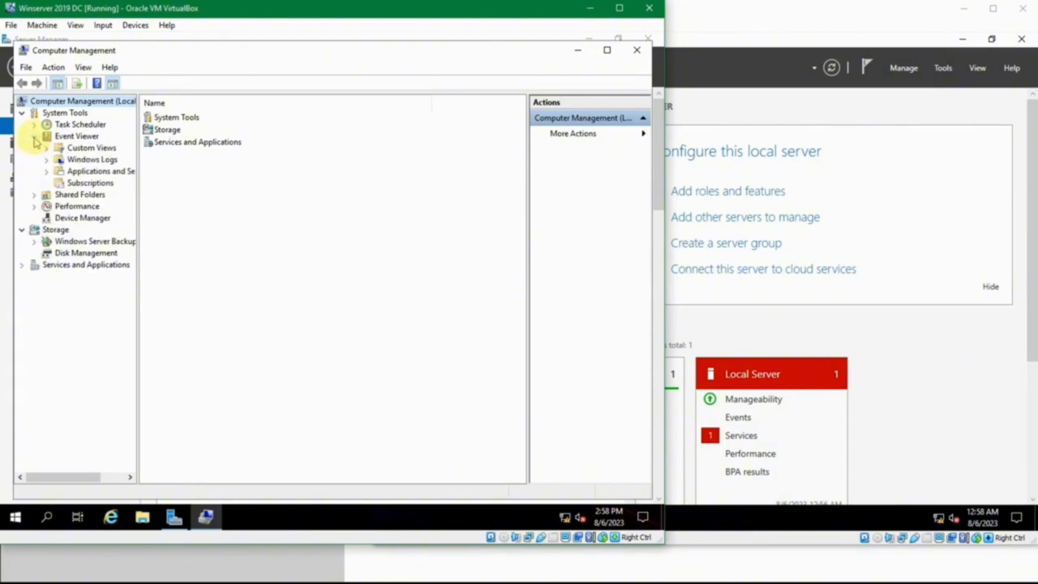
{"action": "left_click", "coordinate": [34, 138]}
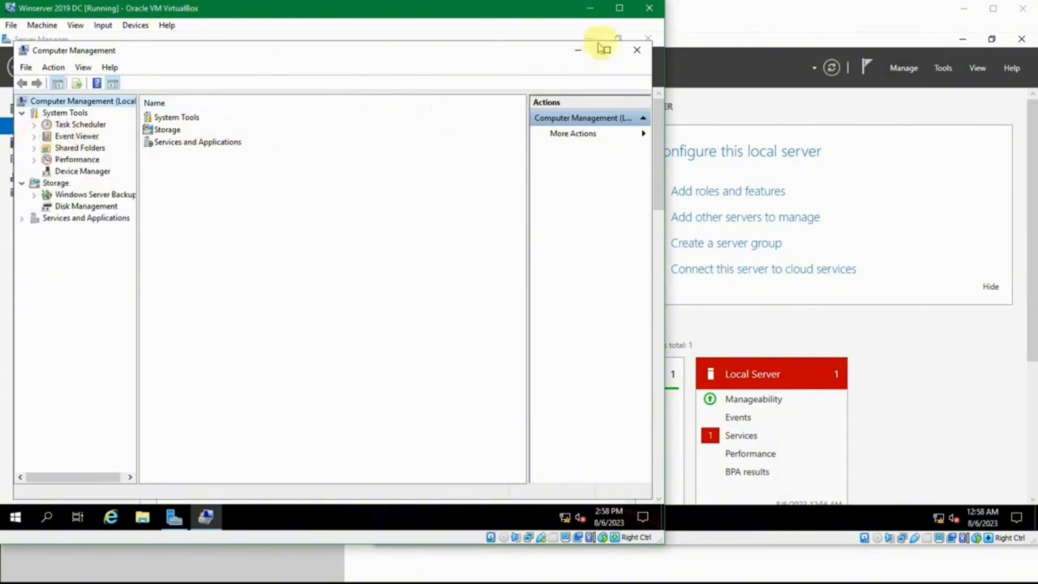
{"action": "left_click", "coordinate": [637, 50]}
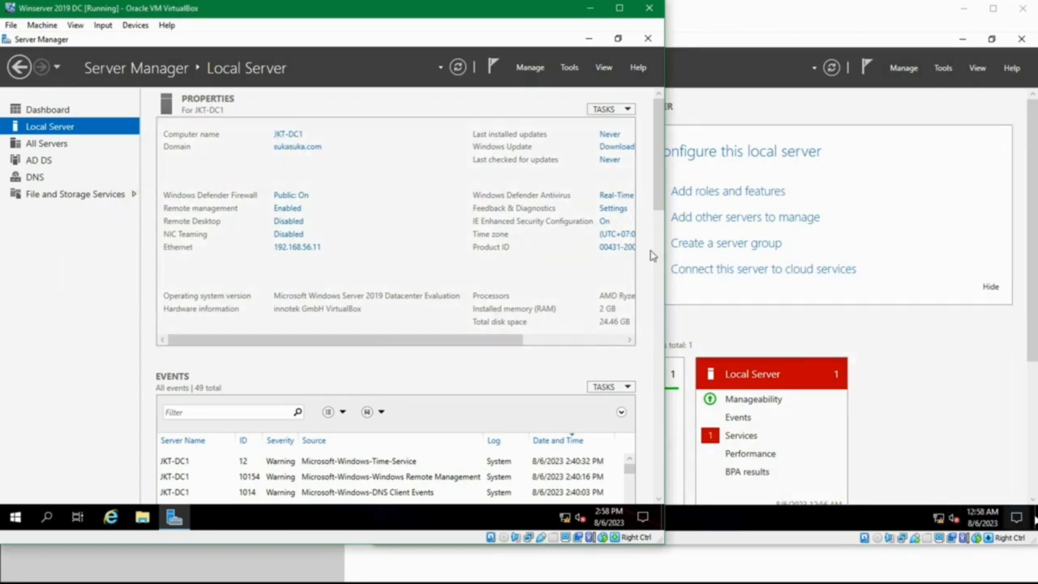
- Launch Active Directory Users and Computers and open sukasuka.com's Computers container
{"action": "left_click", "coordinate": [570, 67]}
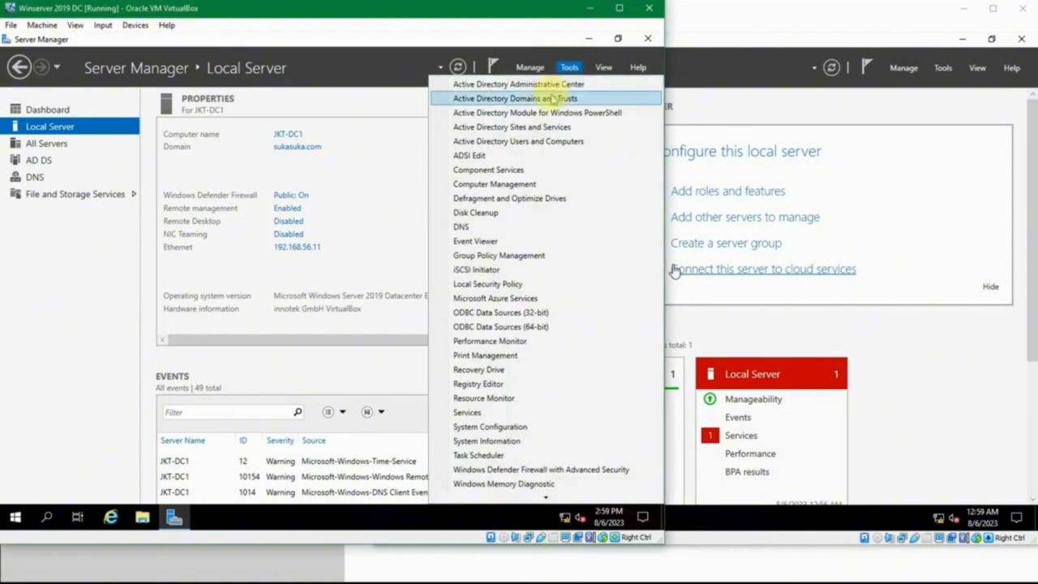
{"action": "left_click", "coordinate": [594, 142]}
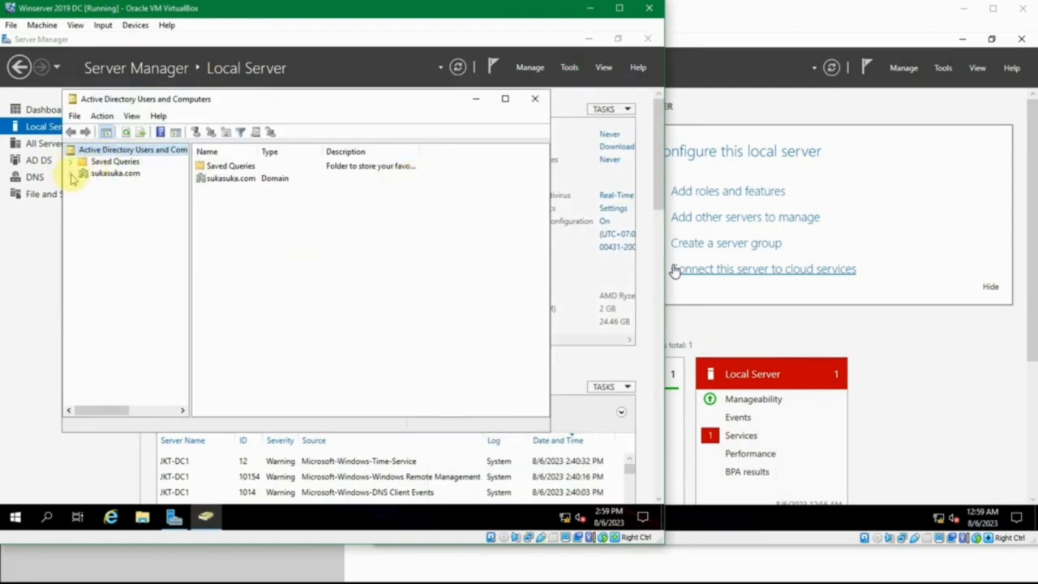
{"action": "left_click", "coordinate": [70, 173]}
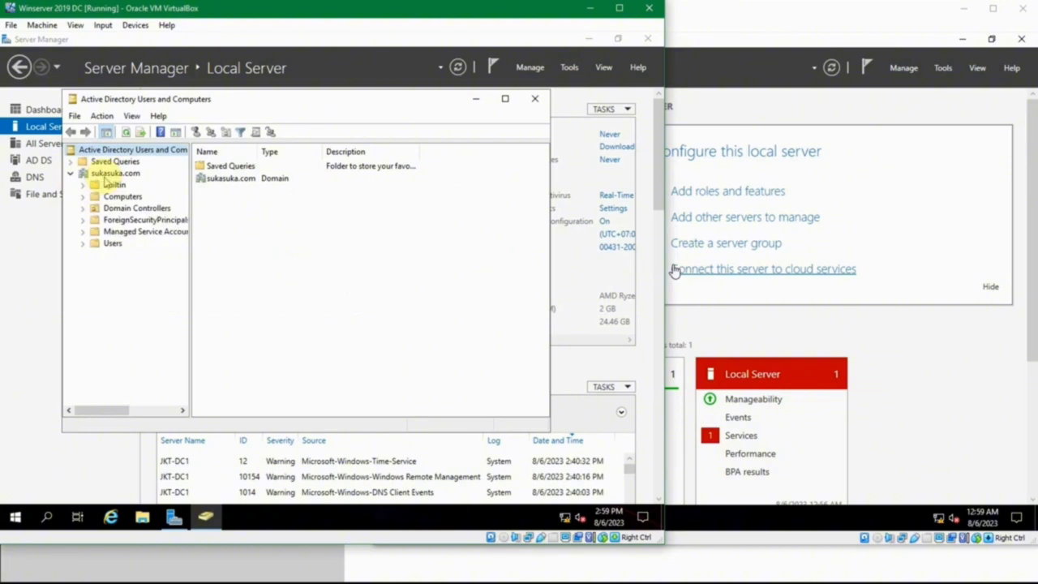
{"action": "left_click", "coordinate": [107, 174]}
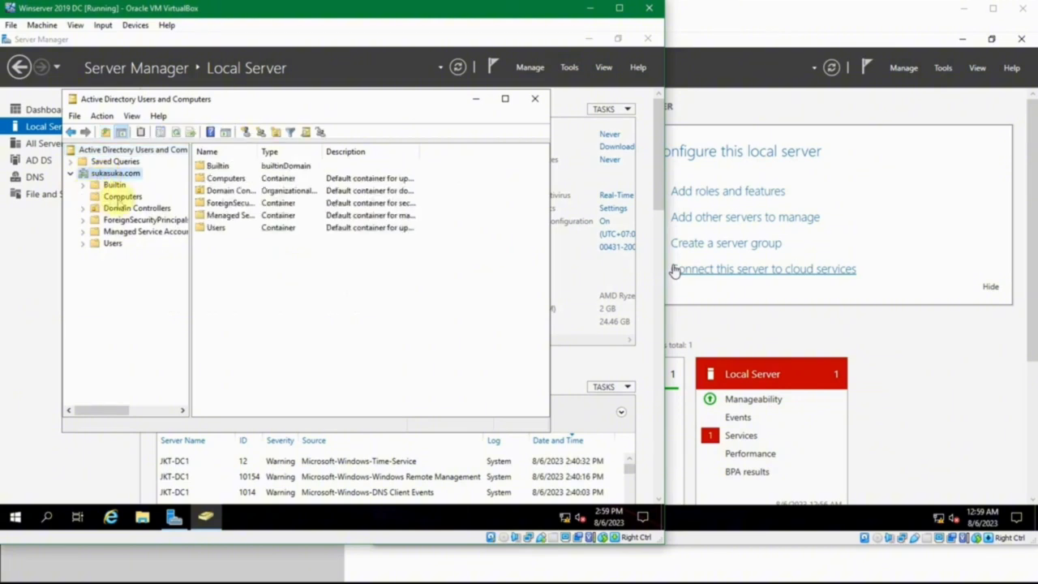
{"action": "left_click", "coordinate": [120, 197]}
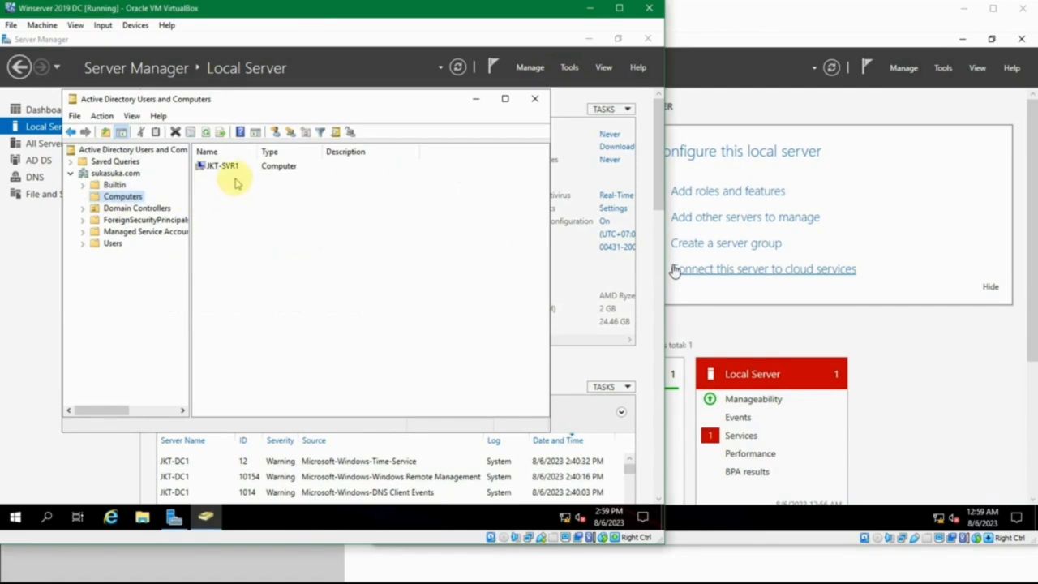
- Select the JKT-SVR1 computer account to confirm it is listed
{"action": "left_click", "coordinate": [233, 169]}
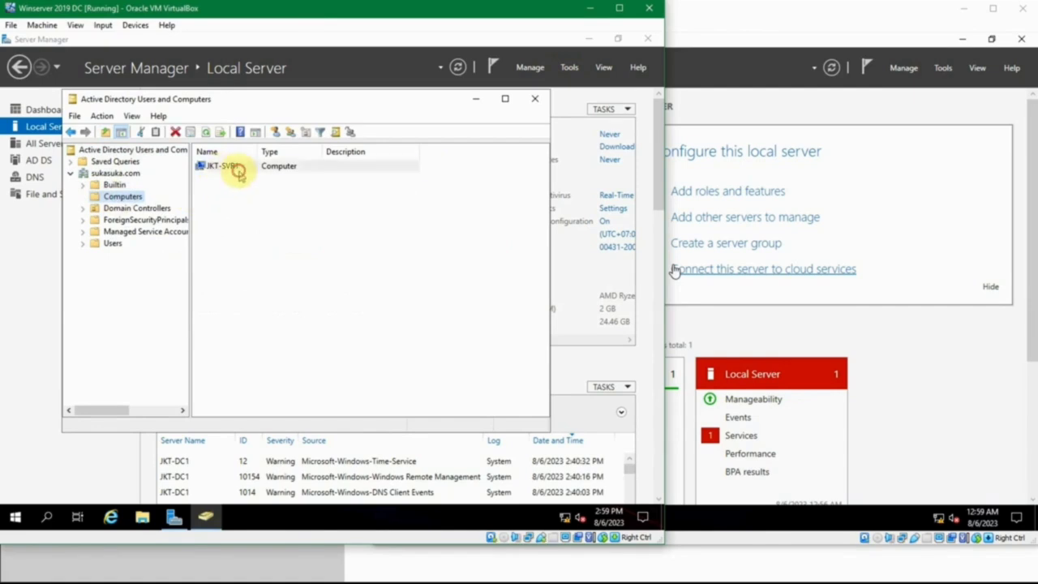
{"action": "left_click", "coordinate": [248, 197]}
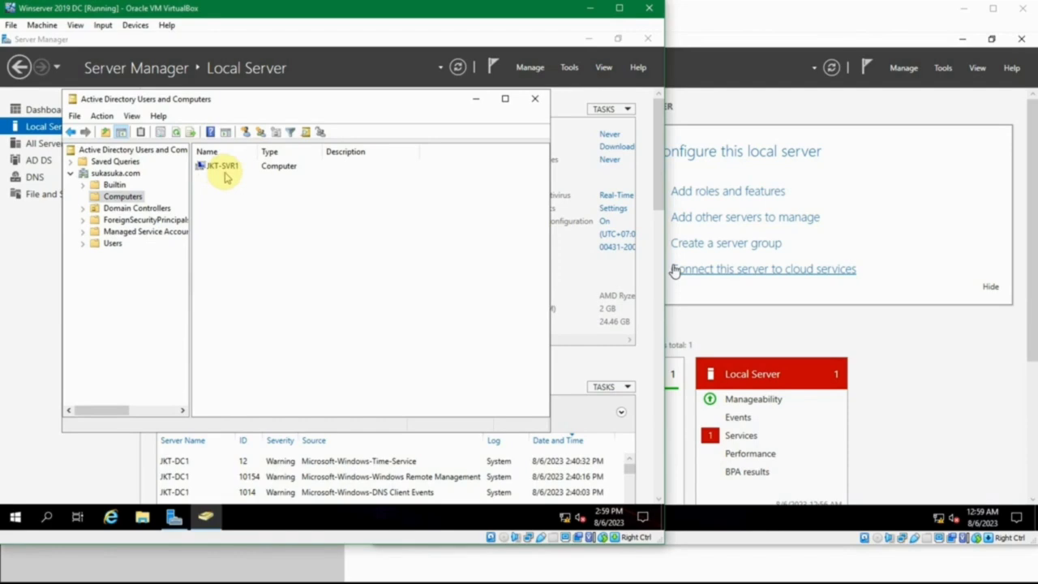
{"action": "left_click", "coordinate": [228, 169]}
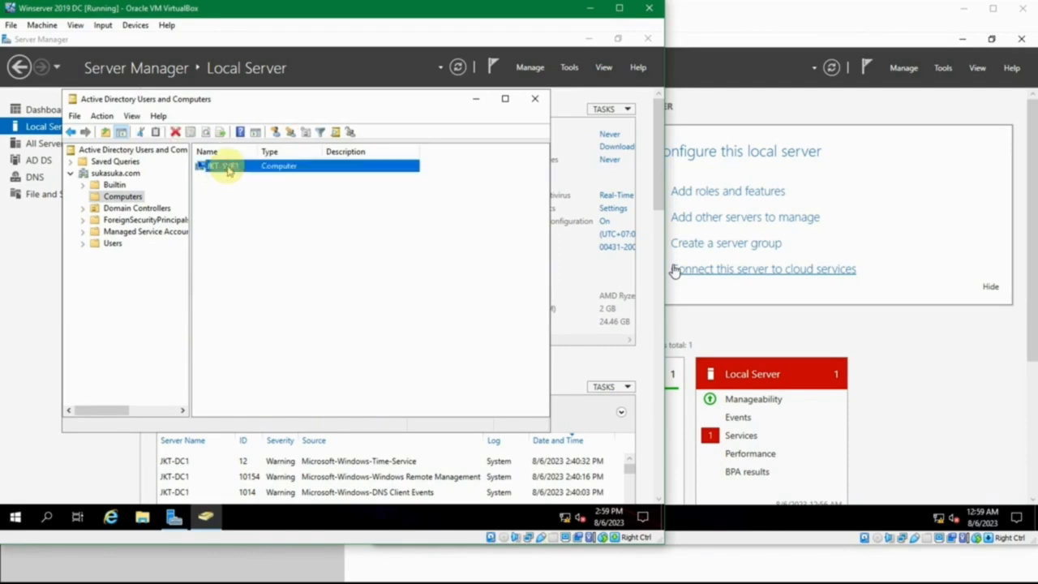
{"action": "left_click", "coordinate": [402, 206]}
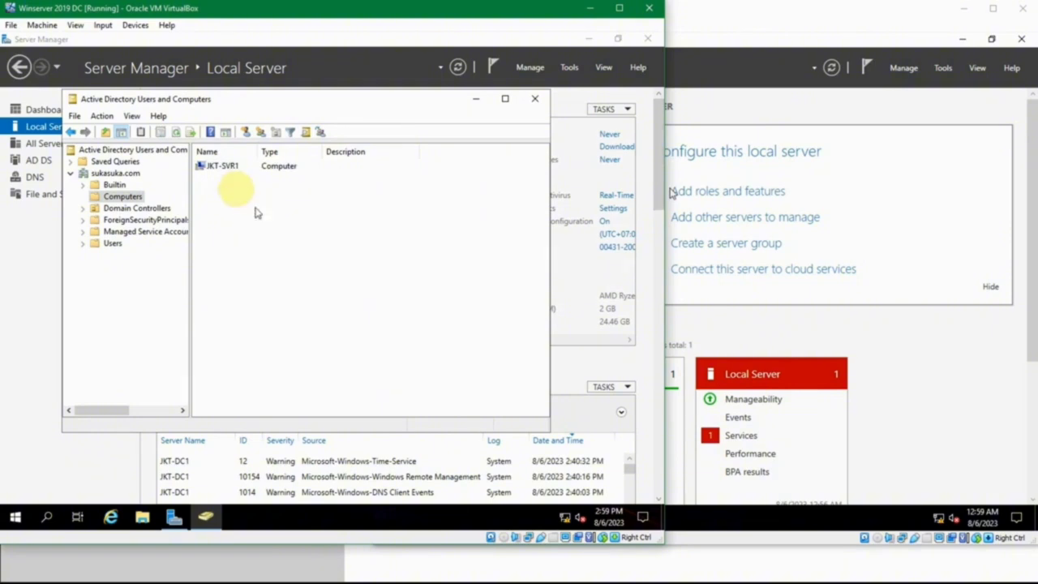
- Review JKT-SVR1's property tabs: DNS name JKT-SVR1.sukasuka.com, Windows Server 2019 Datacenter, Domain Computers membership
{"action": "double_click", "coordinate": [204, 167]}
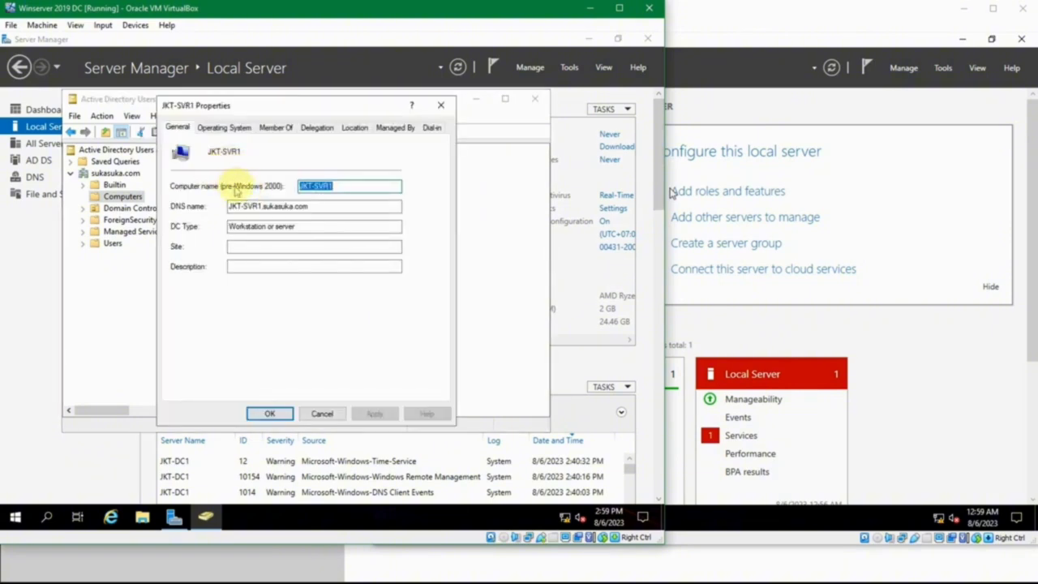
{"action": "left_click", "coordinate": [326, 210]}
{"action": "left_click", "coordinate": [325, 230]}
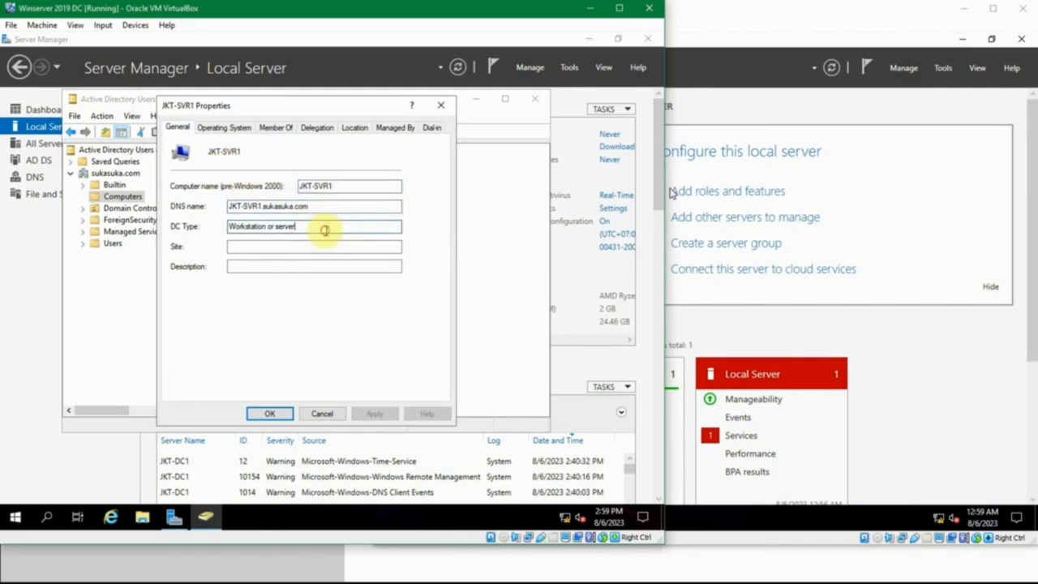
{"action": "left_click", "coordinate": [230, 130]}
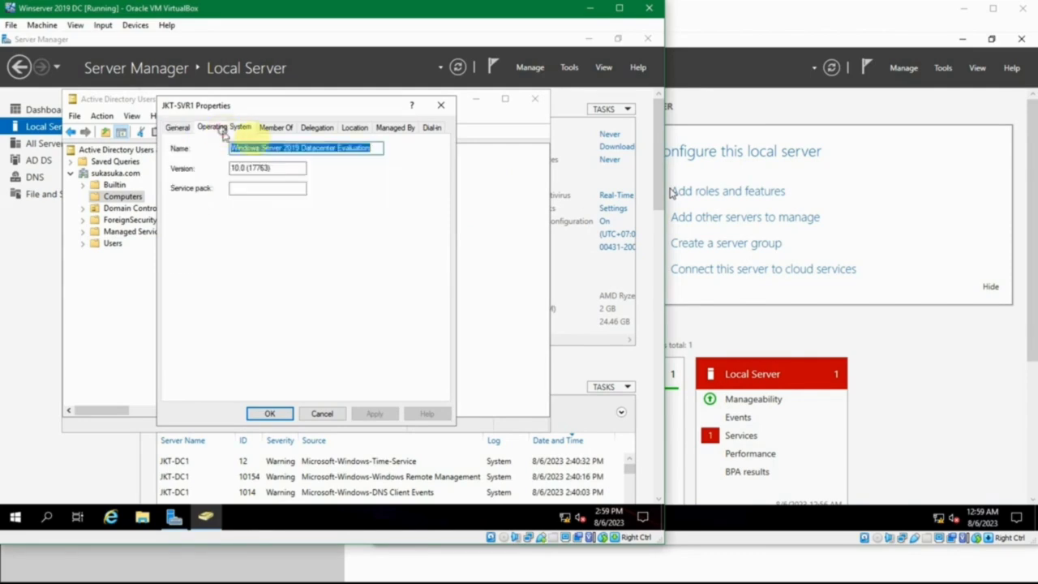
{"action": "left_click", "coordinate": [272, 127]}
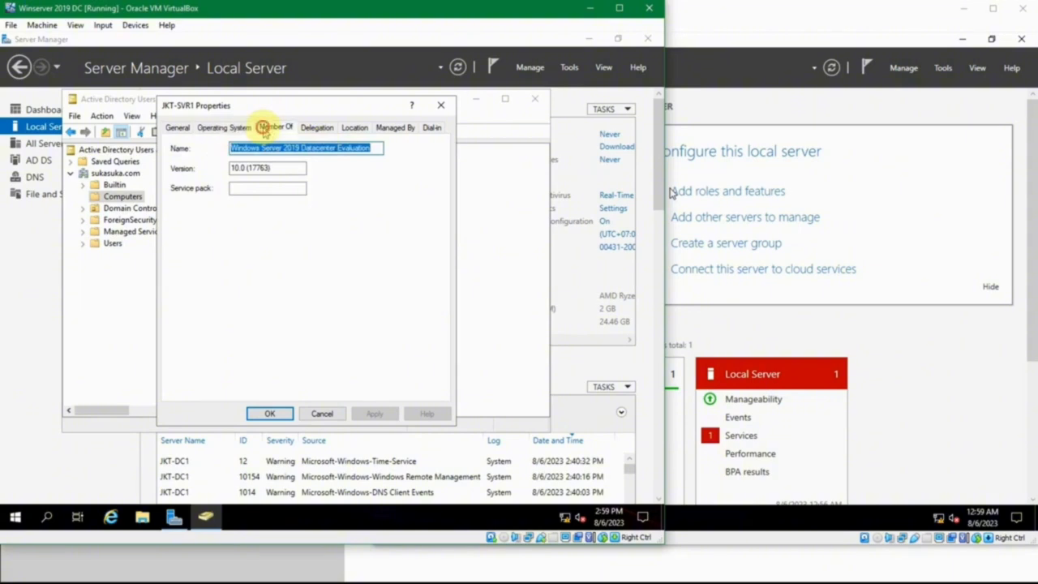
{"action": "left_click", "coordinate": [315, 130]}
{"action": "left_click", "coordinate": [346, 132]}
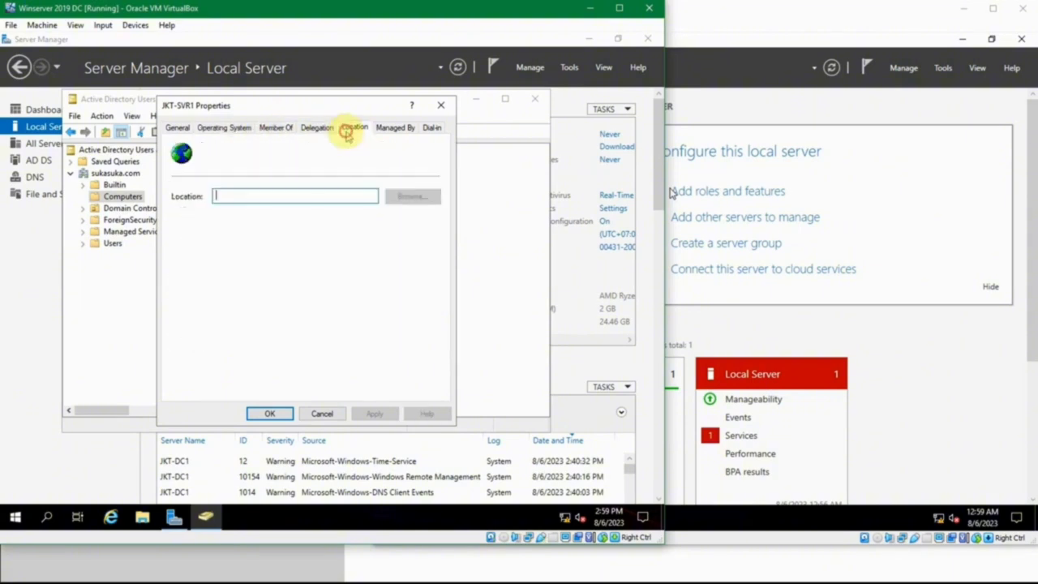
{"action": "left_click", "coordinate": [433, 127]}
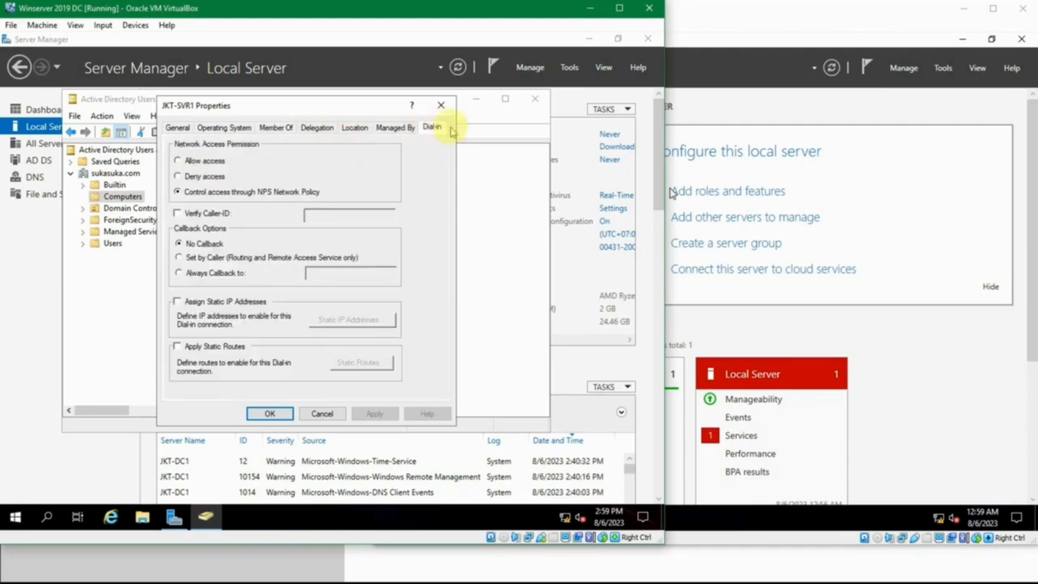
{"action": "left_click", "coordinate": [450, 109]}
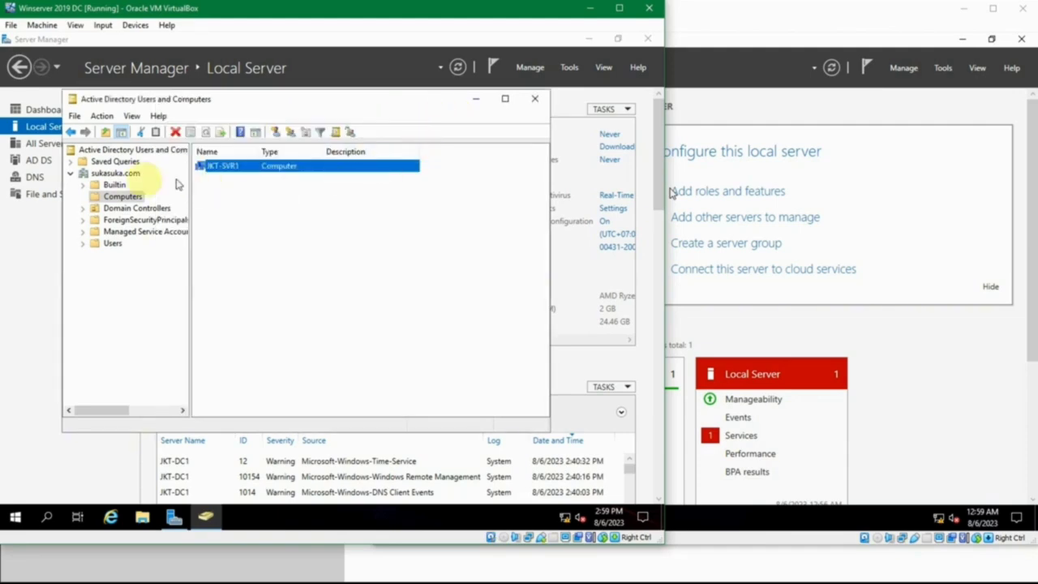
- List the Domain Controllers container and widen the Site column to read JKT-DC1's Default-First-Site-Name
{"action": "left_click", "coordinate": [90, 199]}
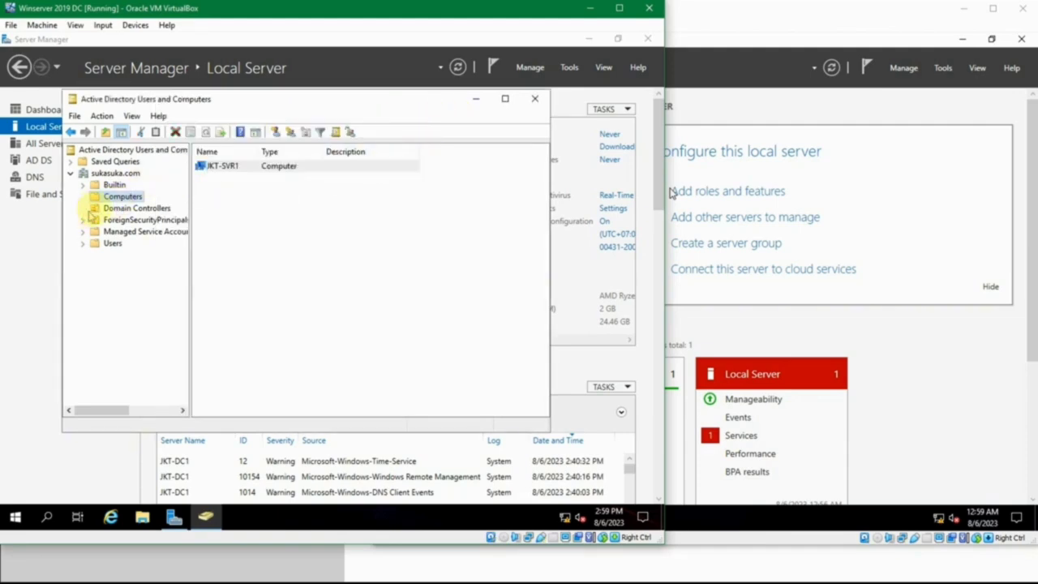
{"action": "left_click", "coordinate": [108, 208]}
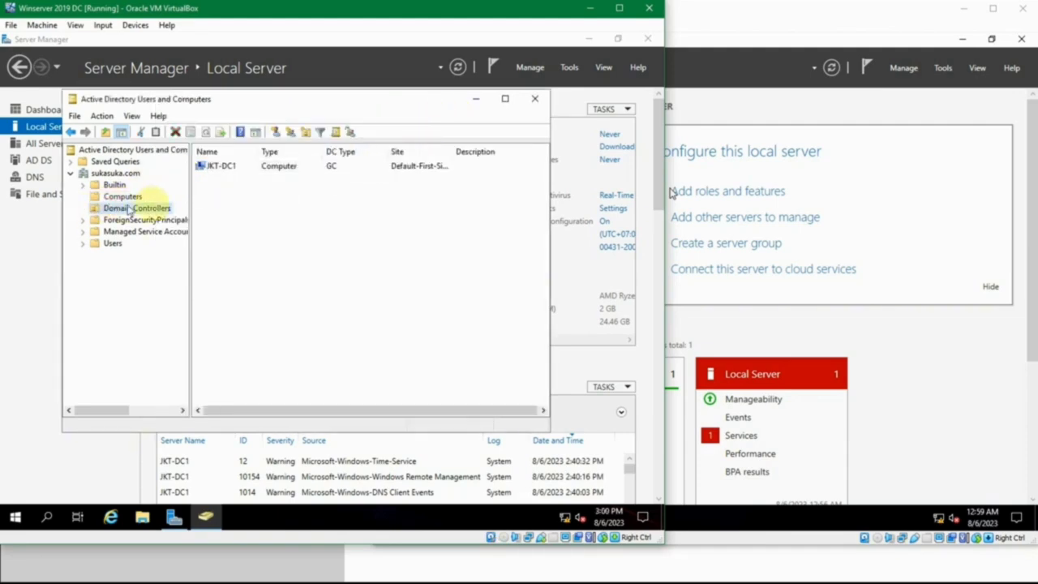
{"action": "left_click", "coordinate": [223, 169]}
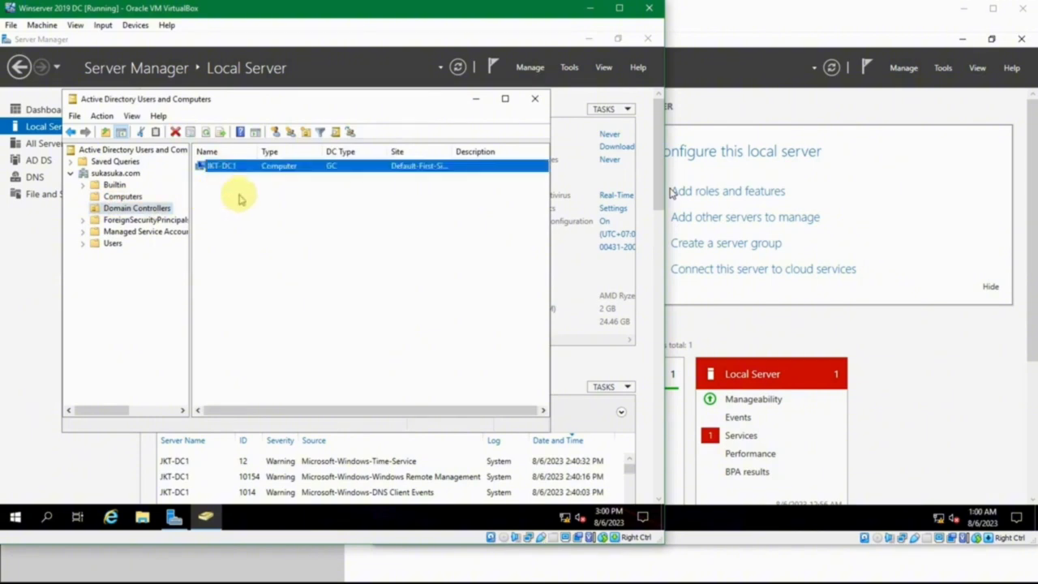
{"action": "left_click", "coordinate": [237, 196]}
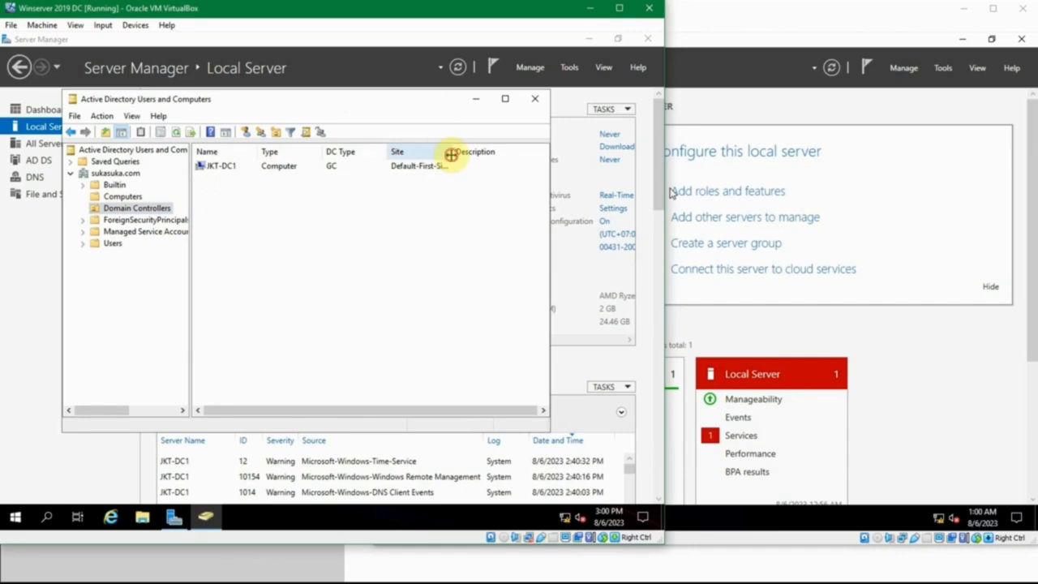
{"action": "left_click_drag", "start_coordinate": [451, 154], "coordinate": [501, 155]}
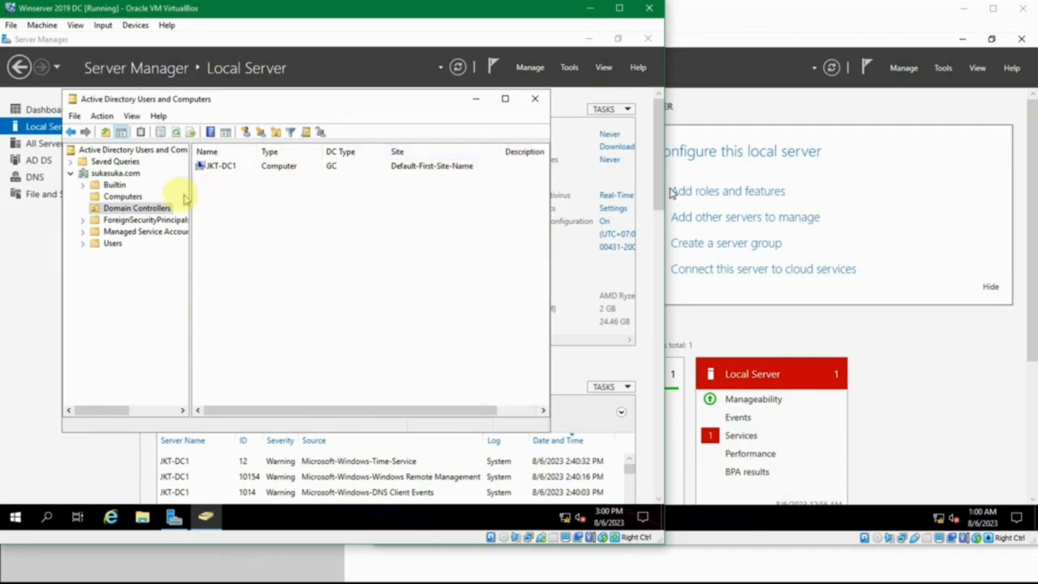
{"action": "left_click", "coordinate": [162, 208]}
{"action": "left_click", "coordinate": [216, 204]}
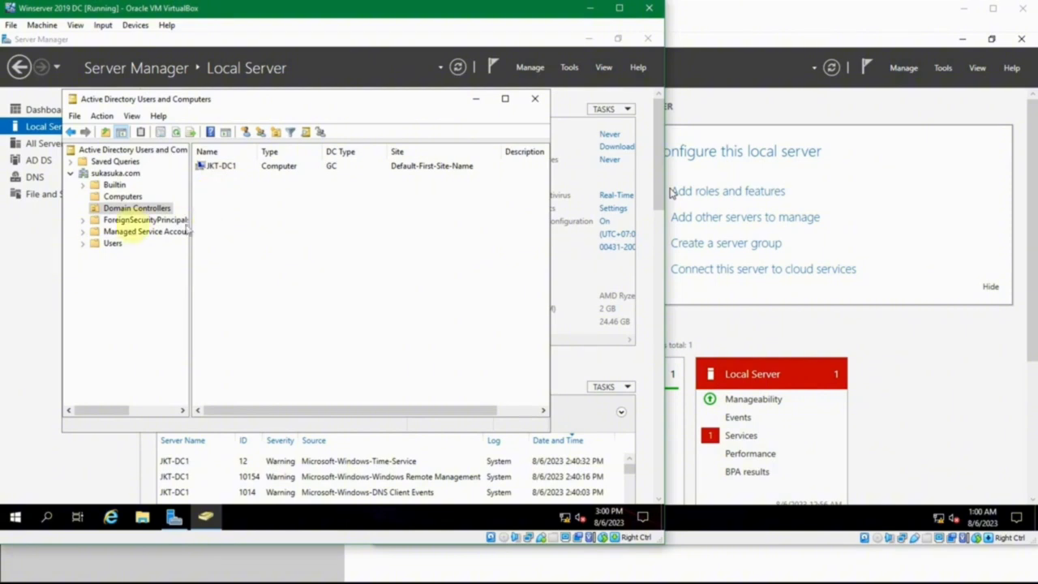
- Show the Users container and widen the Name column to read the built-in users and groups
{"action": "left_click", "coordinate": [84, 246]}
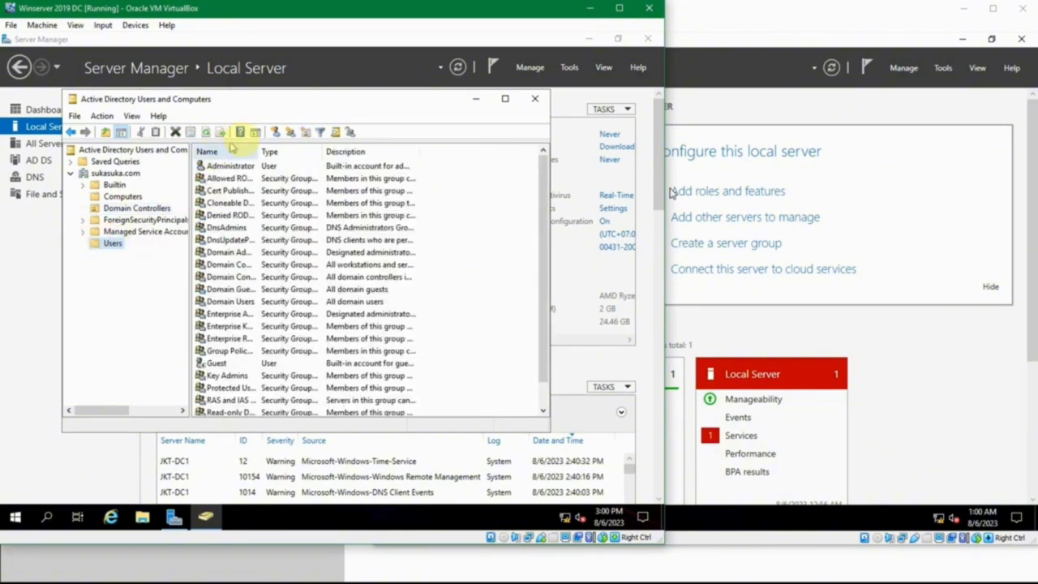
{"action": "left_click_drag", "start_coordinate": [259, 152], "coordinate": [336, 154]}
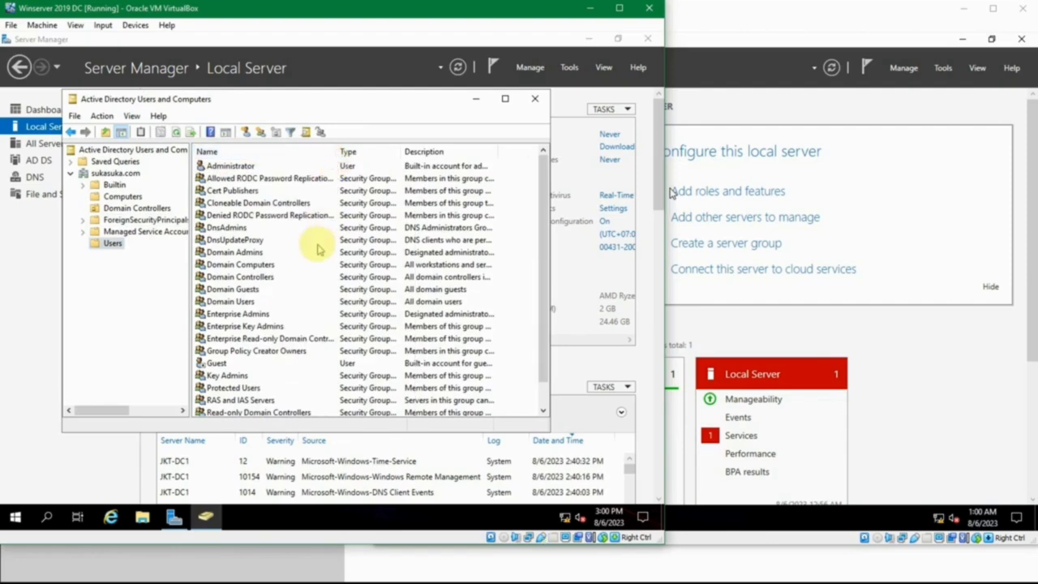
{"action": "scroll", "coordinate": [319, 250], "scroll_direction": "down", "scroll_amount": 1}
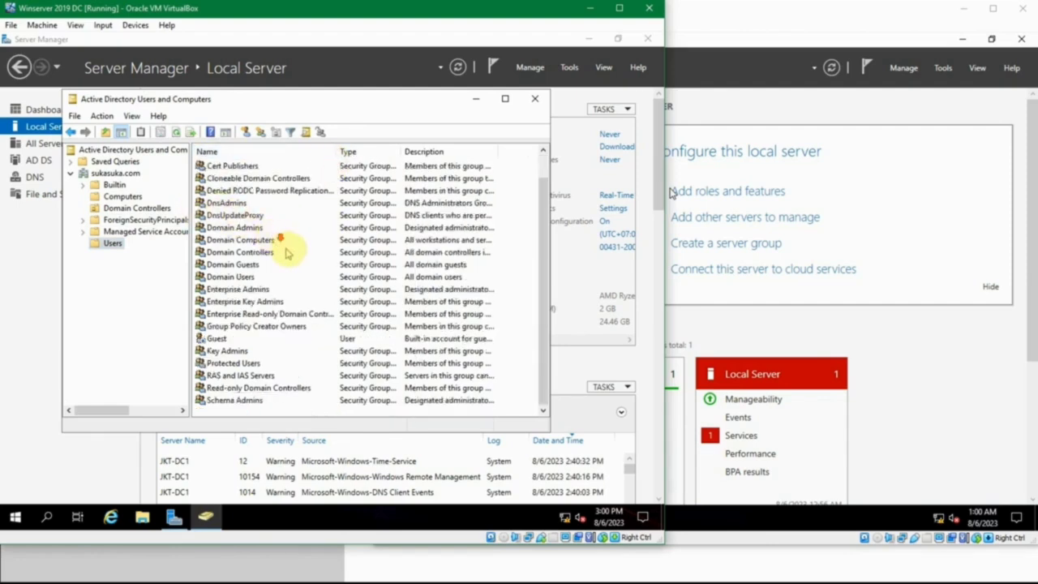
{"action": "scroll", "coordinate": [292, 249], "scroll_direction": "up", "scroll_amount": 1}
{"action": "scroll", "coordinate": [296, 251], "scroll_direction": "down", "scroll_amount": 1}
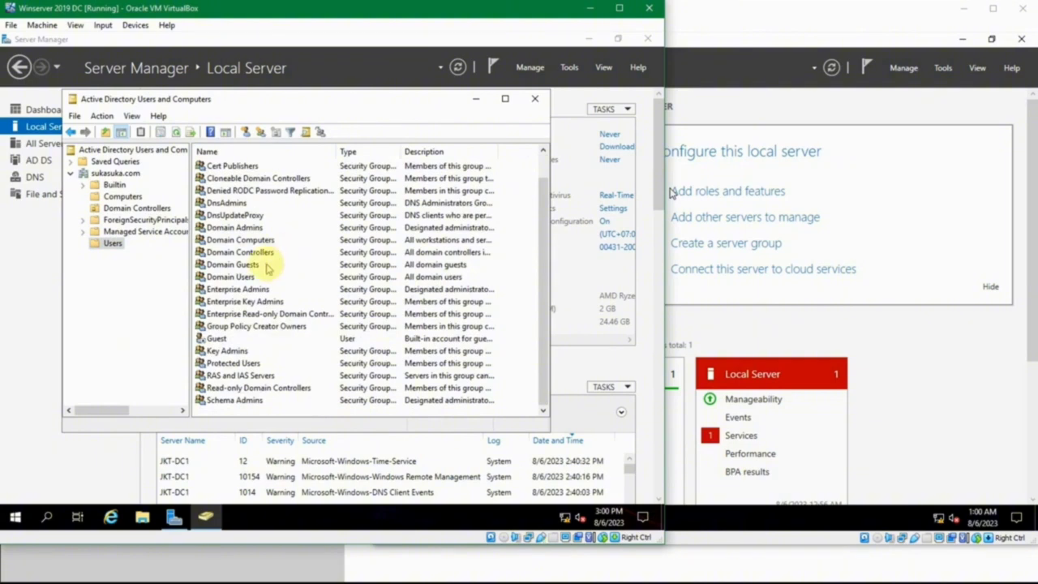
{"action": "left_click", "coordinate": [232, 353]}
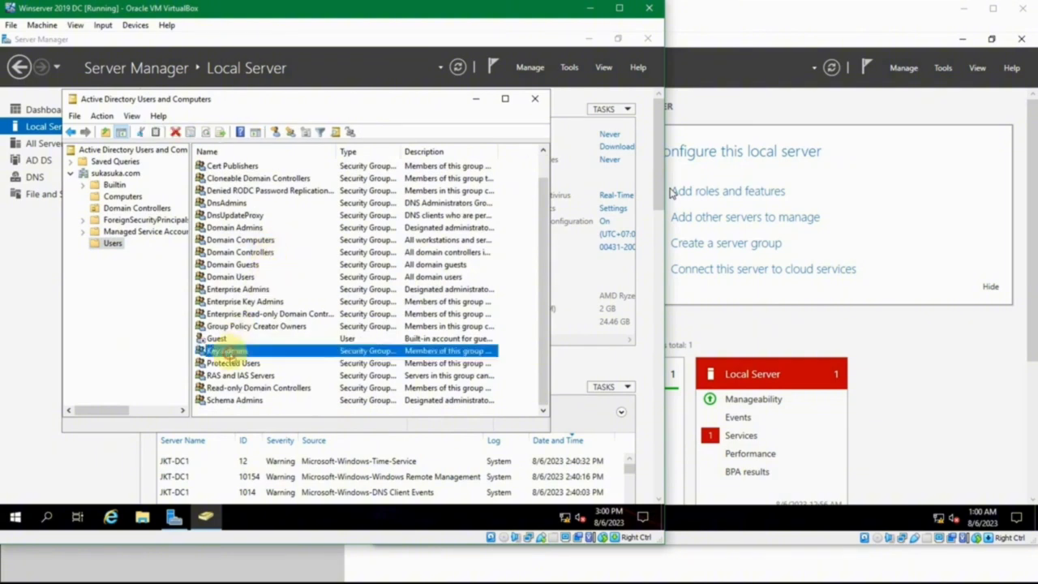
{"action": "left_click", "coordinate": [217, 339]}
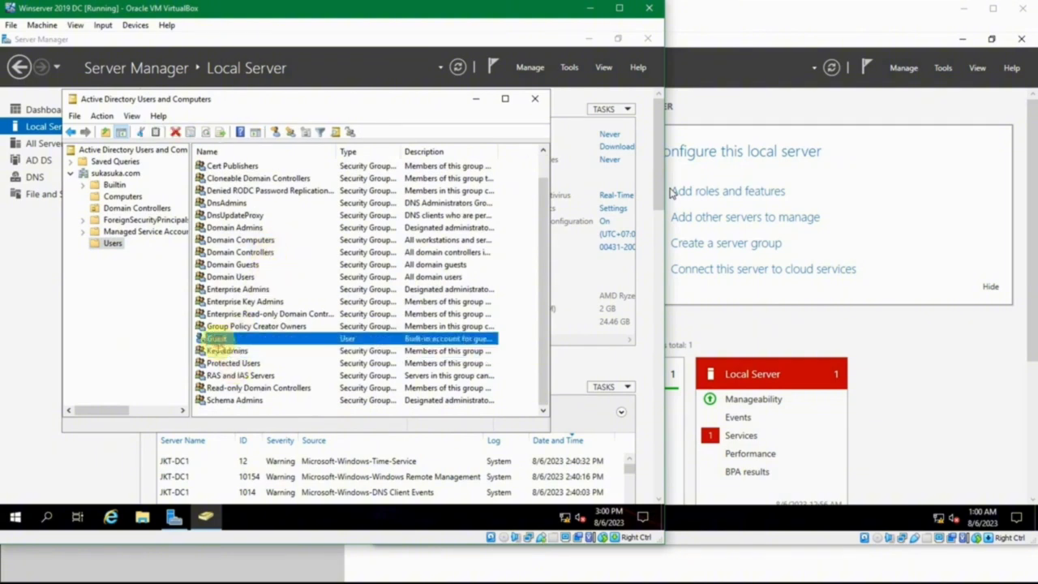
{"action": "left_click", "coordinate": [249, 253]}
{"action": "left_click", "coordinate": [242, 265]}
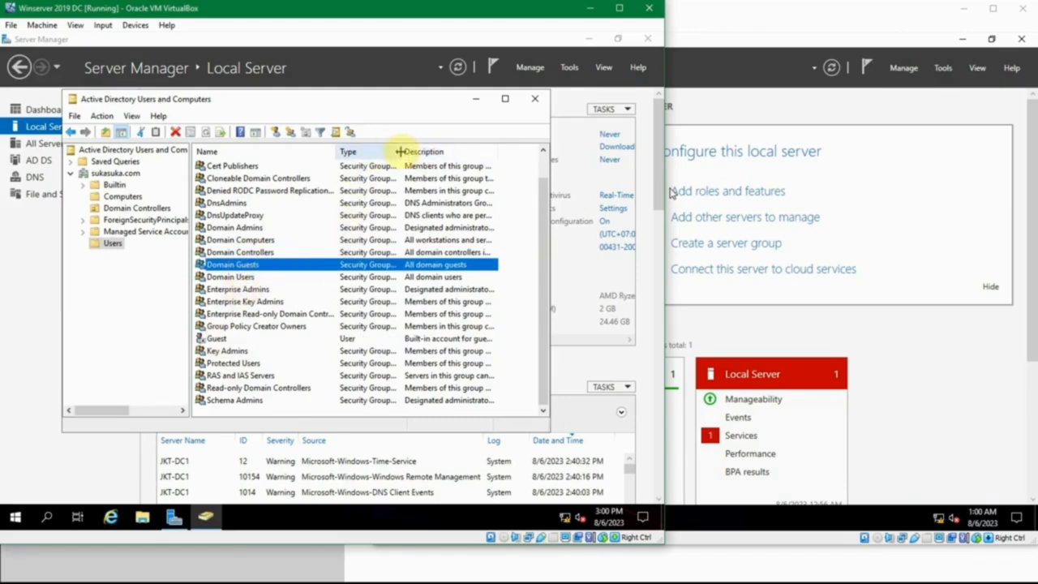
- Widen the Type column to show the full group types
{"action": "left_click_drag", "start_coordinate": [403, 153], "coordinate": [468, 154]}
{"action": "left_click", "coordinate": [423, 167]}
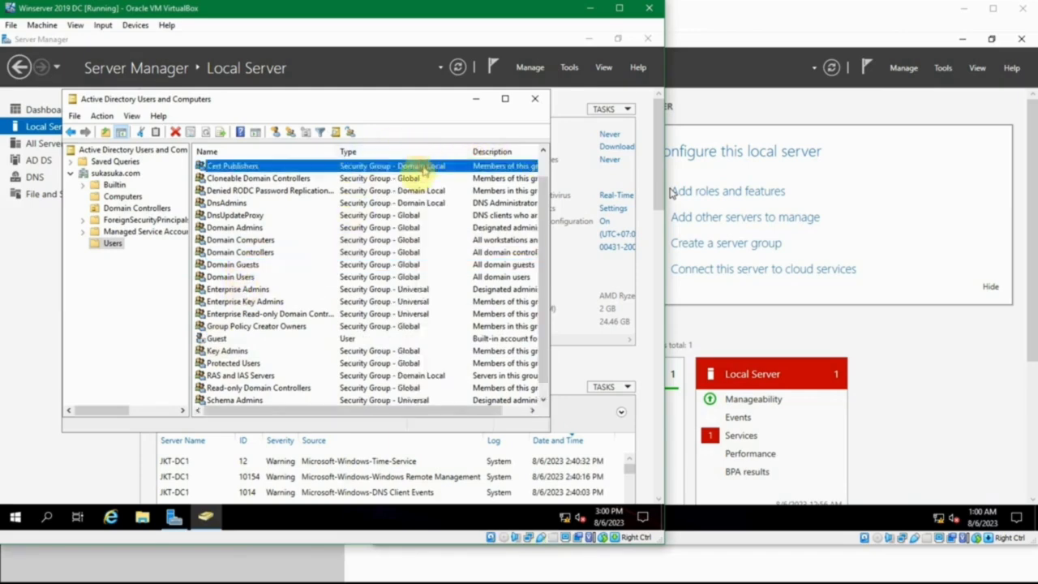
{"action": "left_click", "coordinate": [358, 339]}
{"action": "scroll", "coordinate": [357, 339], "scroll_direction": "down", "scroll_amount": 1}
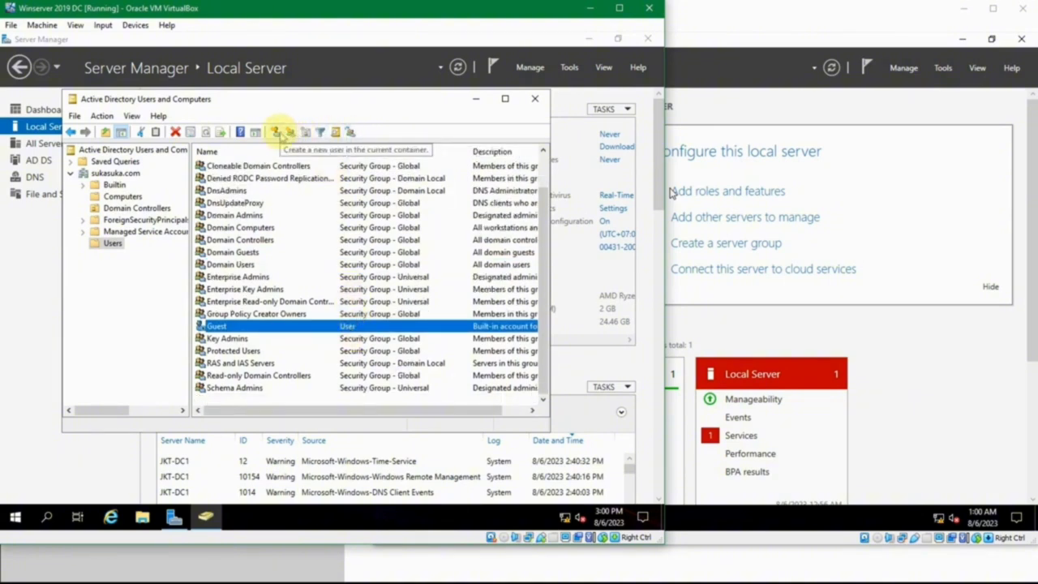
- Start a new user but cancel it, then close Active Directory Users and Computers
{"action": "left_click", "coordinate": [277, 133]}
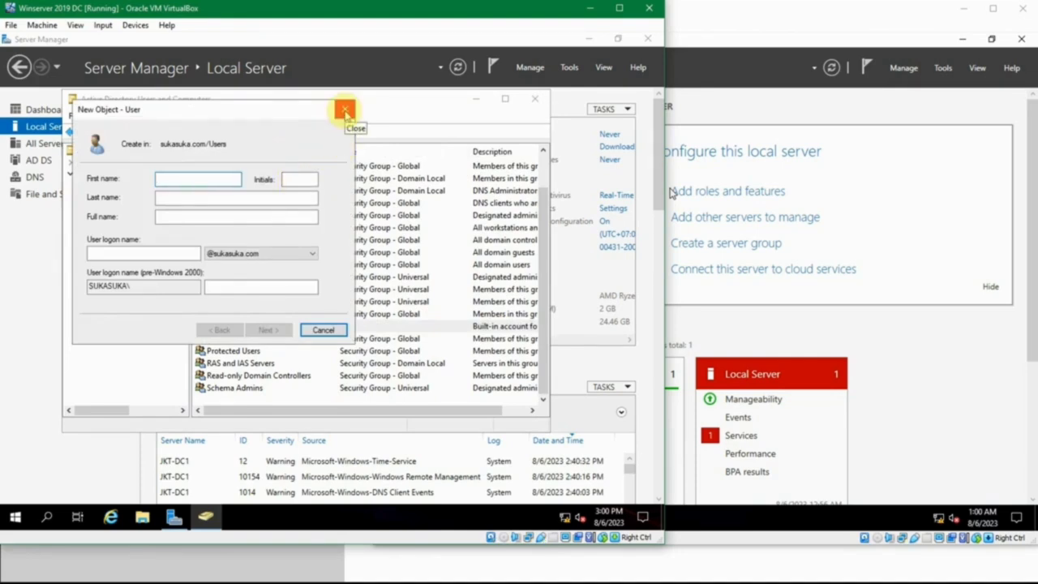
{"action": "left_click", "coordinate": [345, 109]}
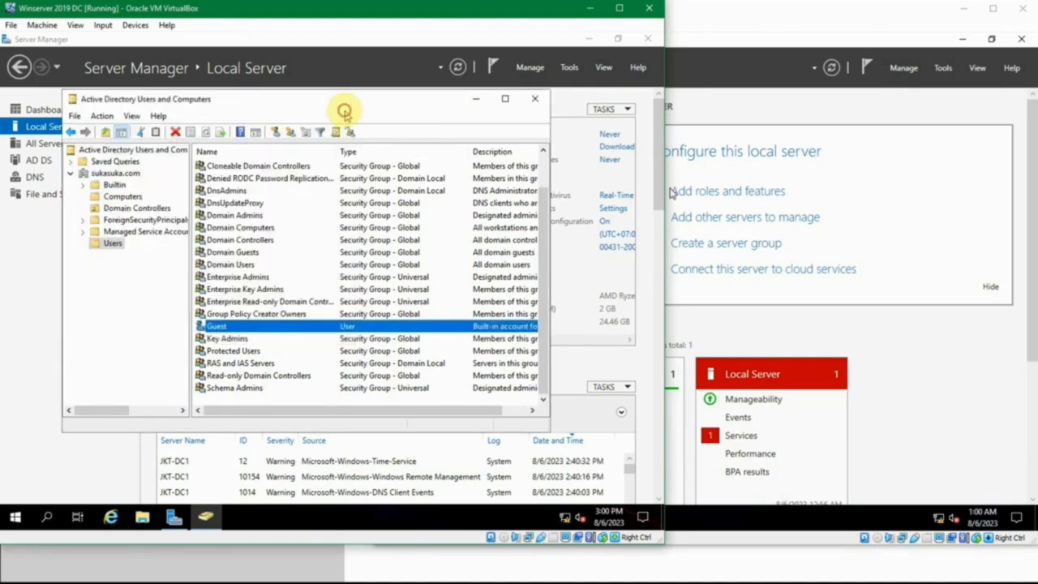
{"action": "left_click", "coordinate": [535, 99]}
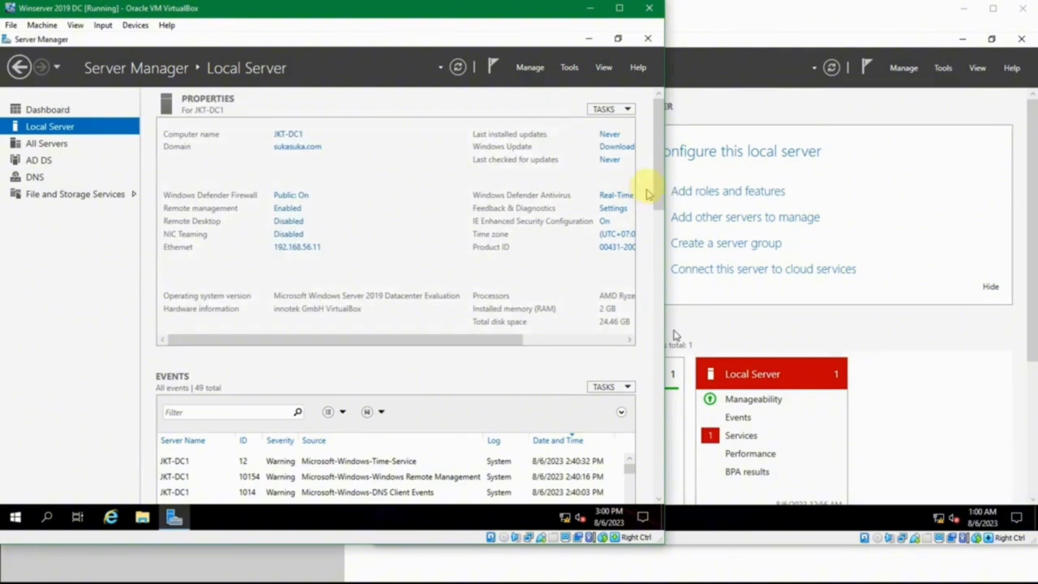